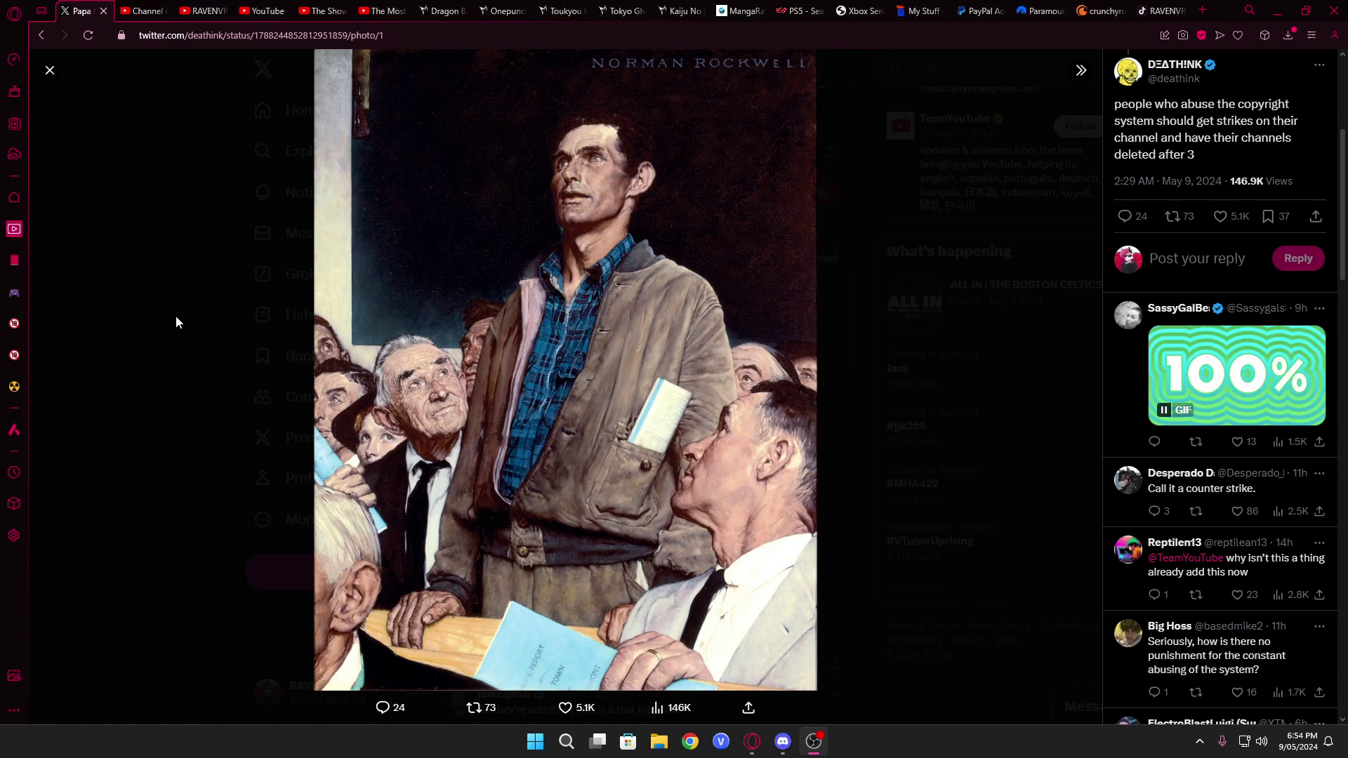
- Close the enlarged painting photo to return to Papa Meat's copyright-claim post
left_click(176, 318)
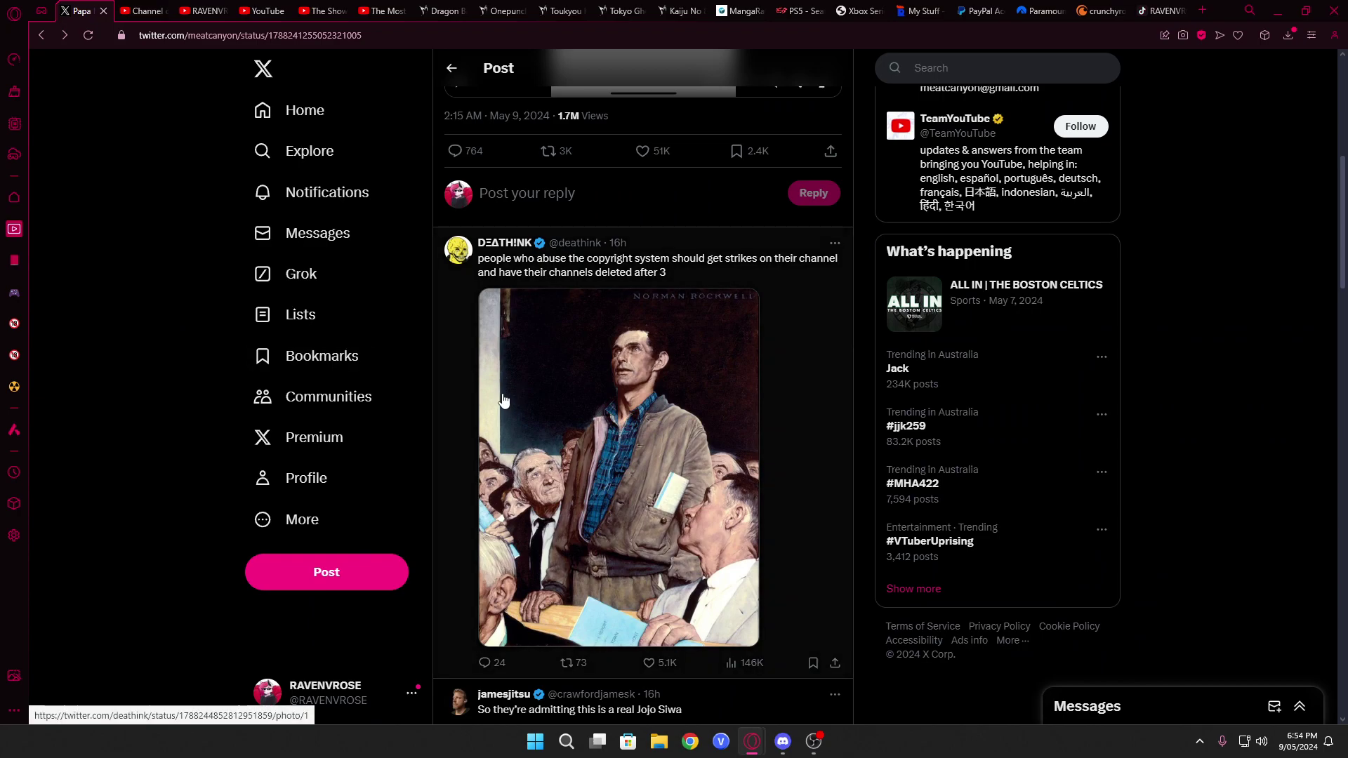
scroll(489, 407, "up", 5)
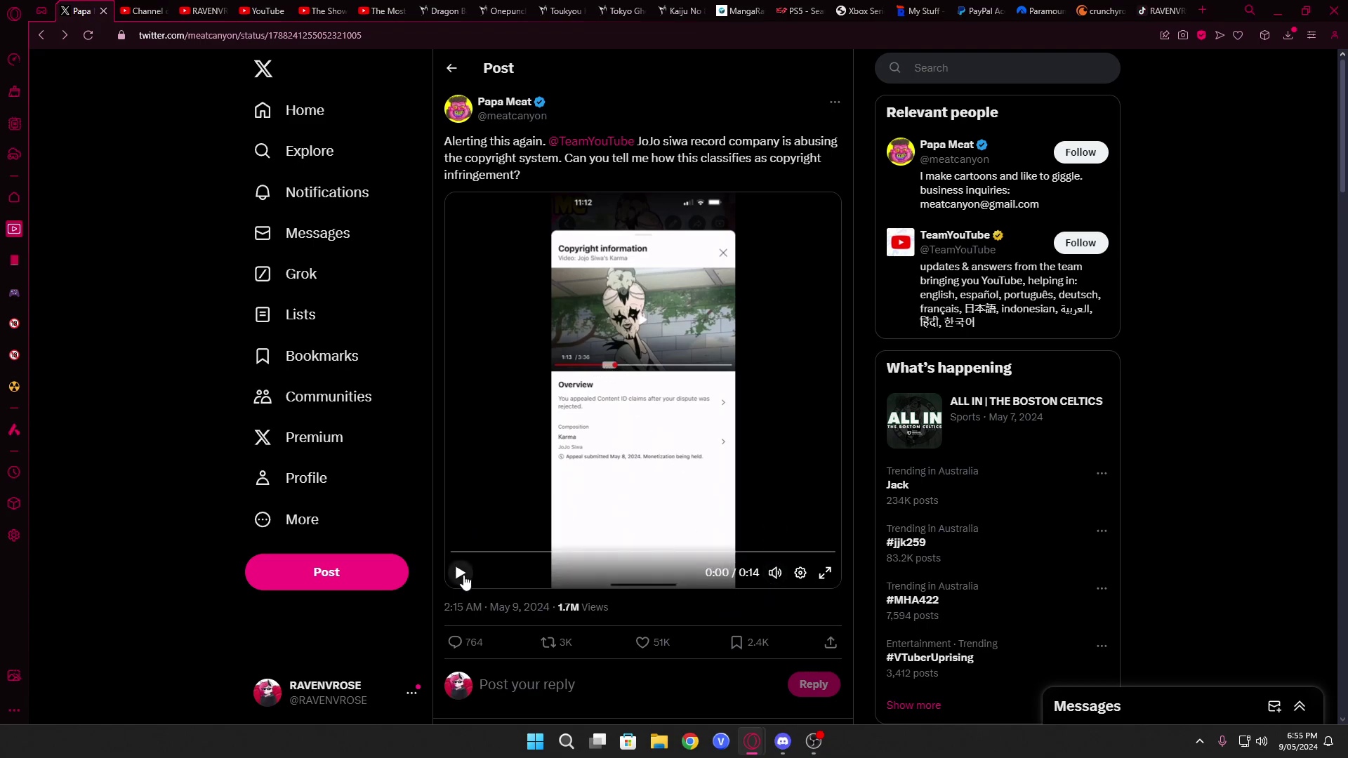
left_click(460, 574)
left_click_drag(481, 553, 455, 554)
- Open the copyright-claim post's View post engagements list from its options menu
left_click(827, 113)
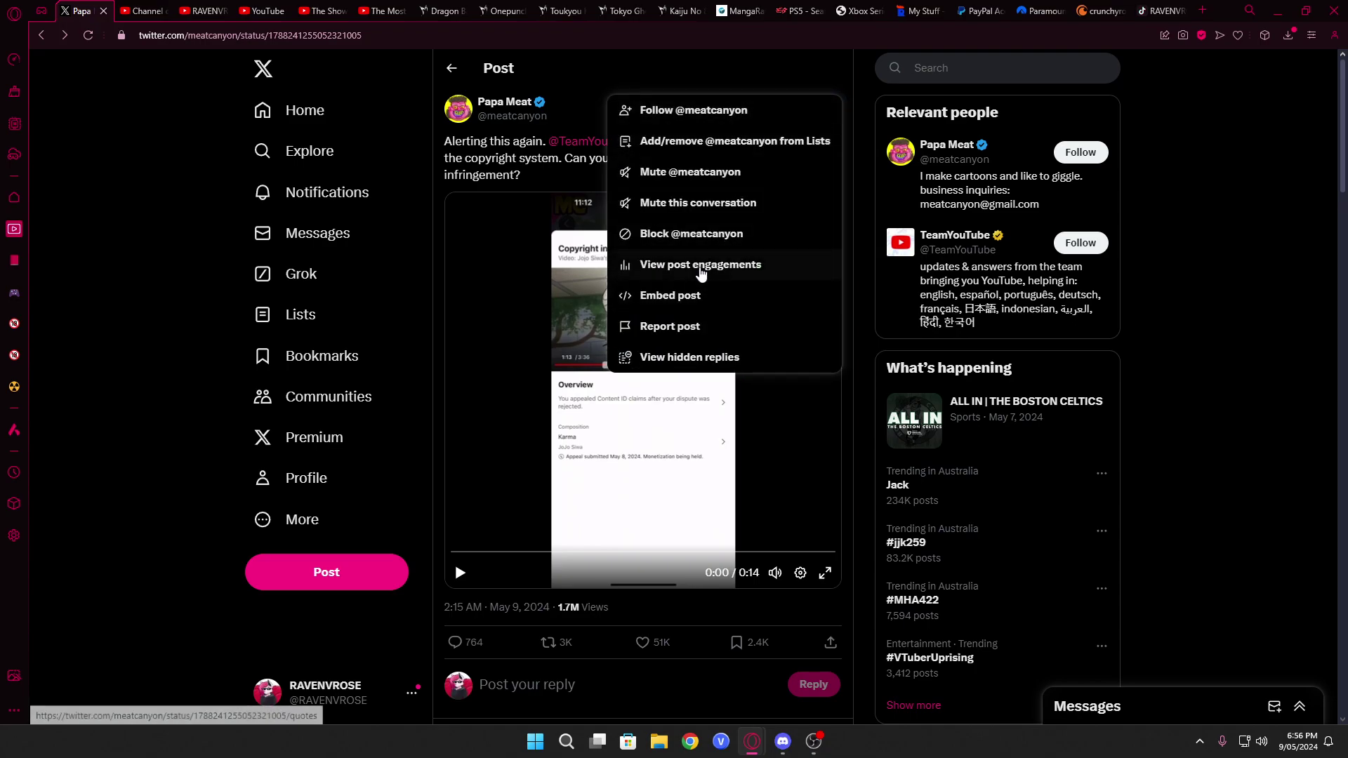
left_click(700, 272)
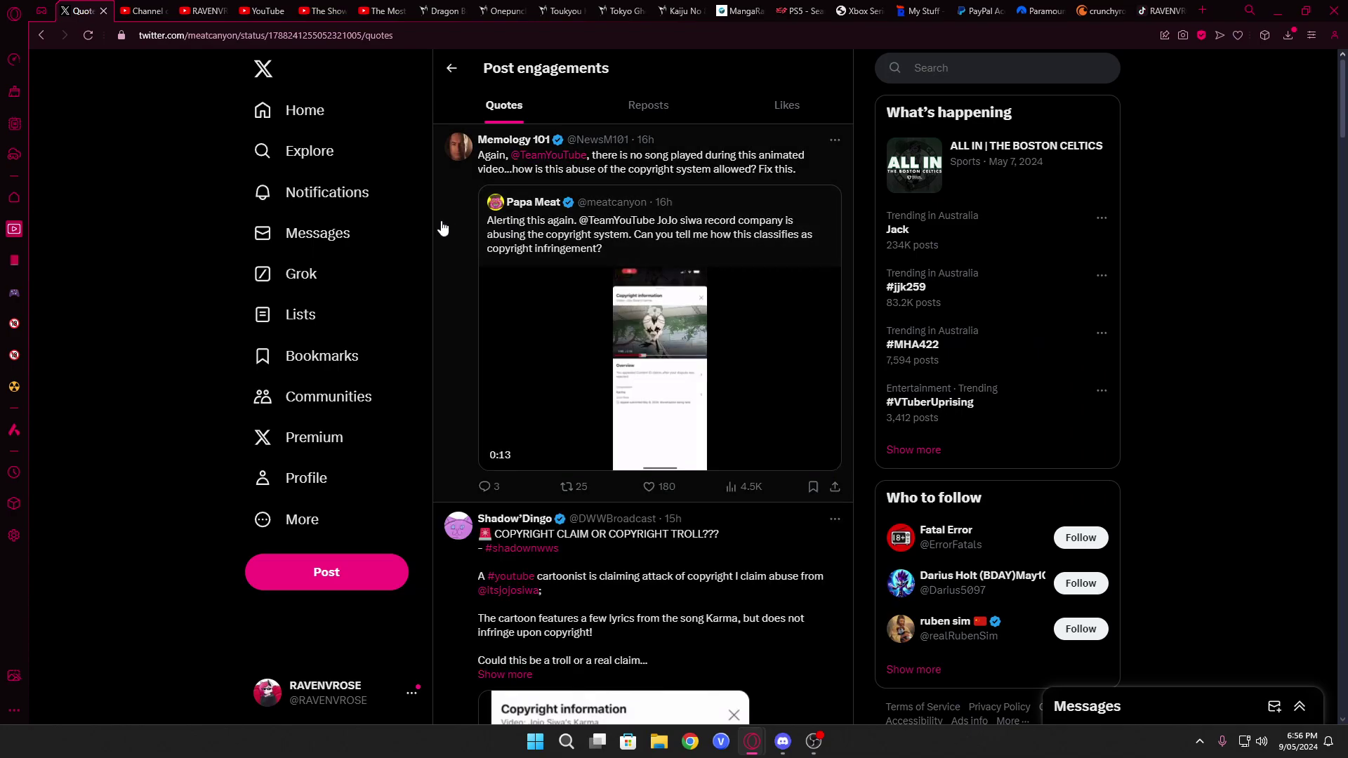
scroll(481, 246, "down", 1)
scroll(473, 255, "down", 3)
scroll(458, 253, "down", 4)
scroll(458, 253, "down", 3)
scroll(457, 254, "down", 3)
scroll(457, 253, "down", 1)
scroll(457, 253, "down", 3)
scroll(458, 254, "down", 3)
scroll(457, 253, "down", 3)
scroll(457, 253, "down", 3)
scroll(457, 253, "down", 3)
scroll(459, 250, "down", 3)
scroll(457, 253, "down", 5)
scroll(457, 252, "down", 4)
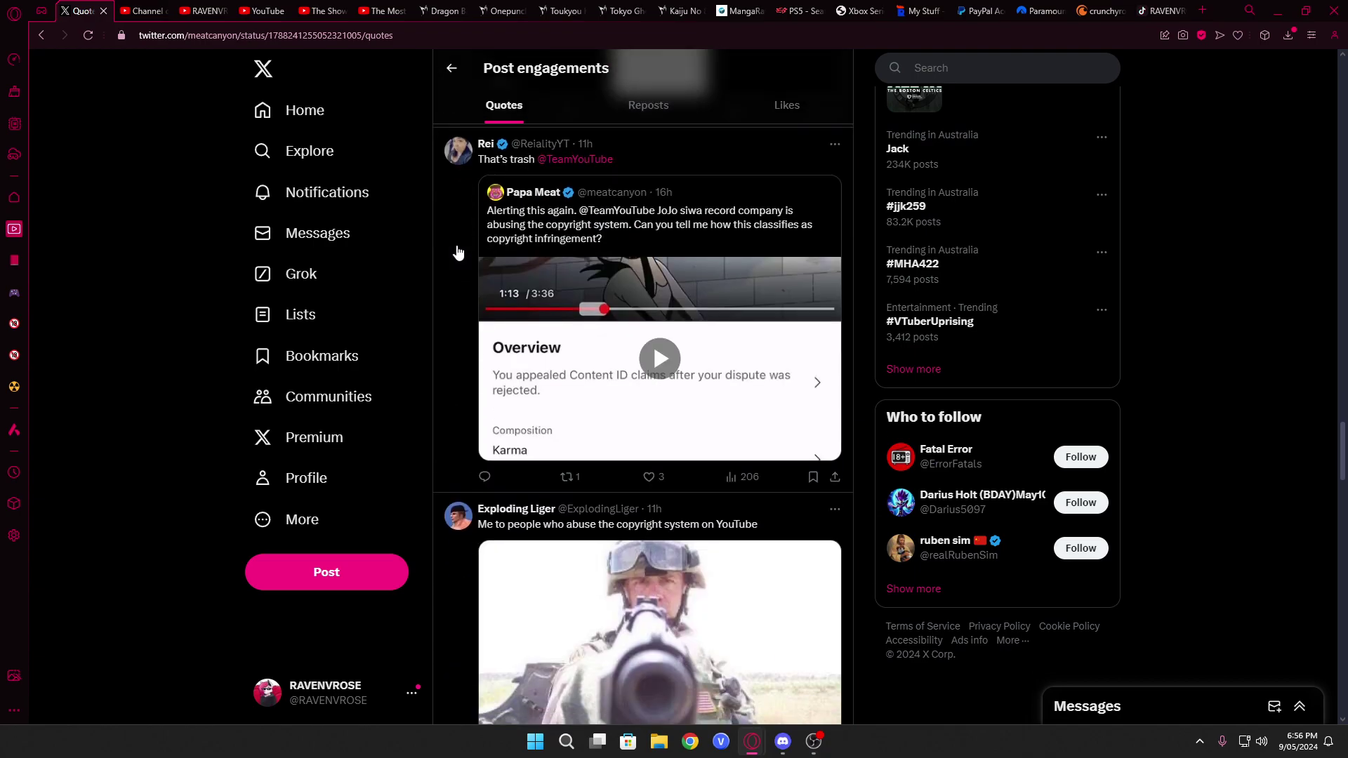
scroll(457, 253, "down", 3)
scroll(458, 253, "down", 4)
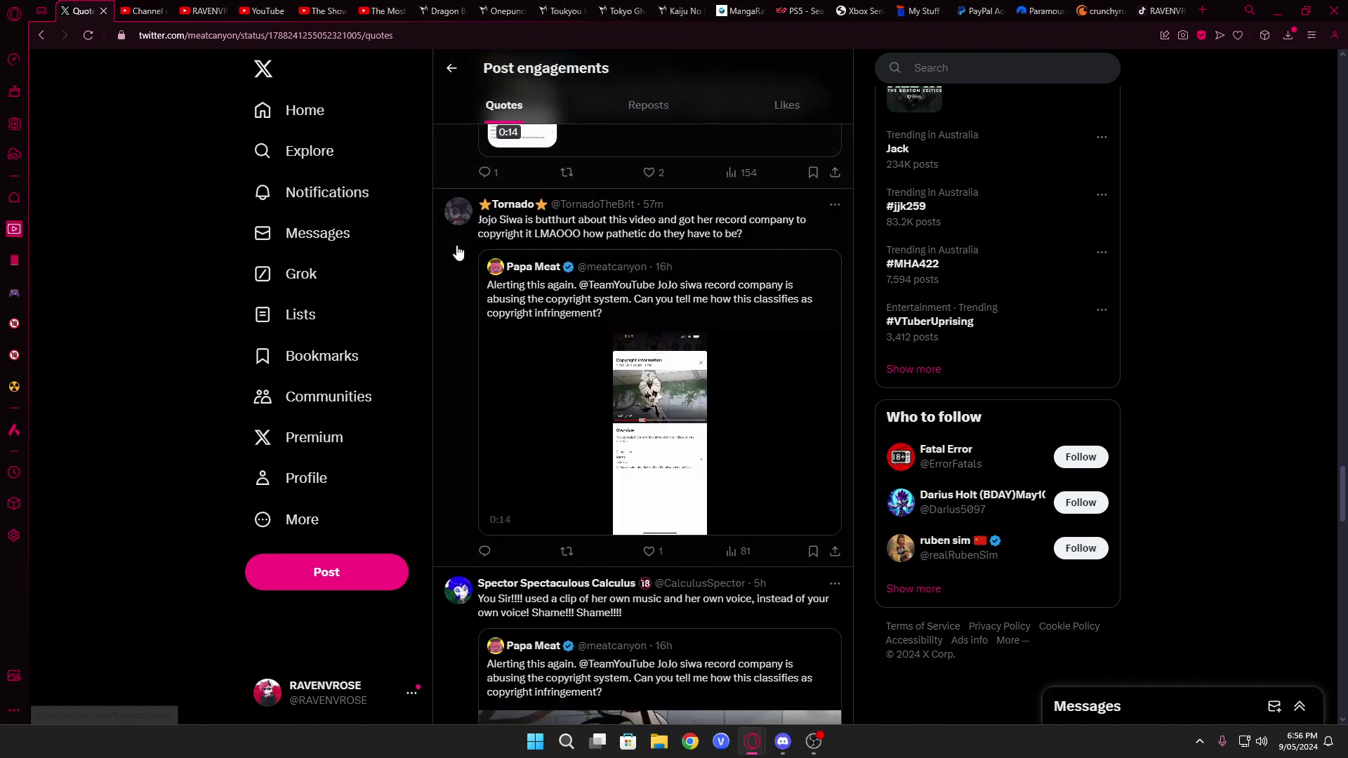
scroll(457, 253, "down", 4)
scroll(457, 253, "down", 3)
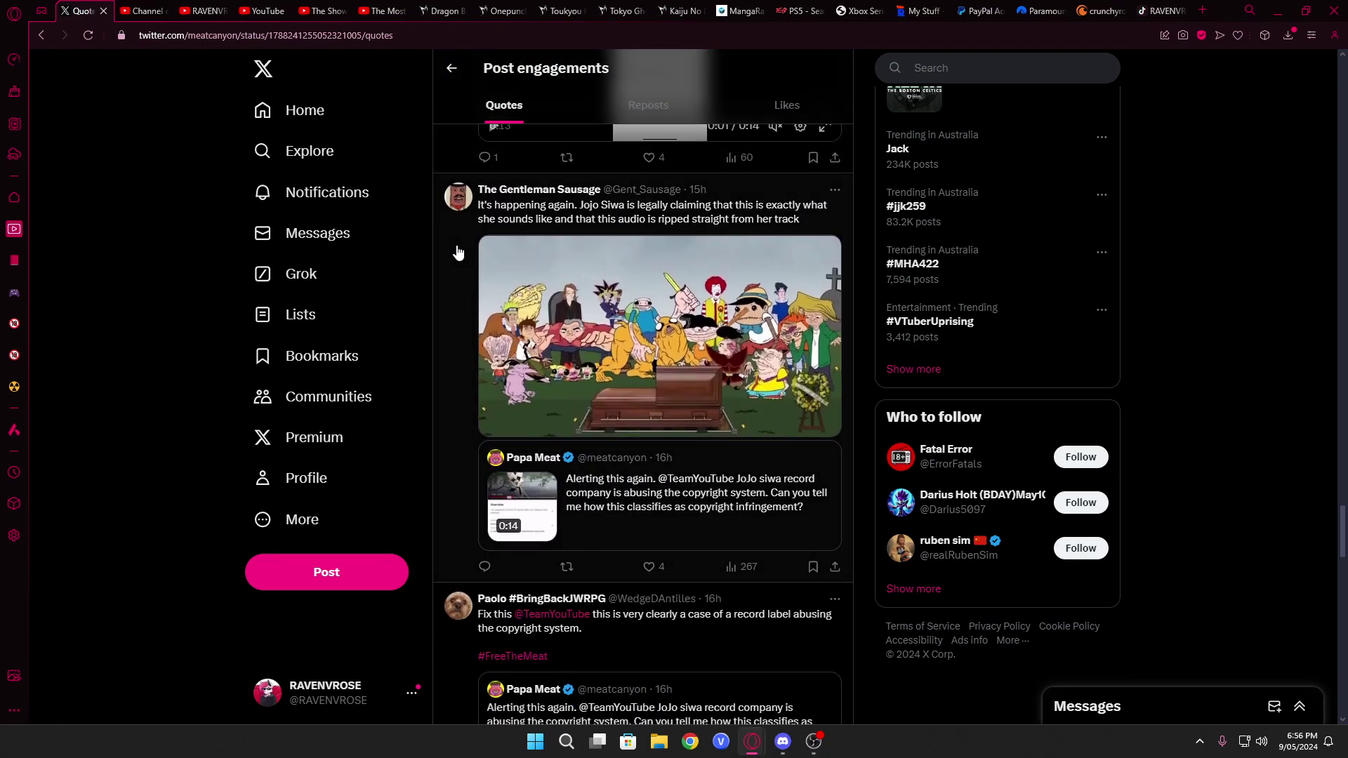
scroll(457, 253, "down", 3)
scroll(457, 253, "down", 3)
scroll(457, 254, "down", 3)
scroll(457, 254, "down", 2)
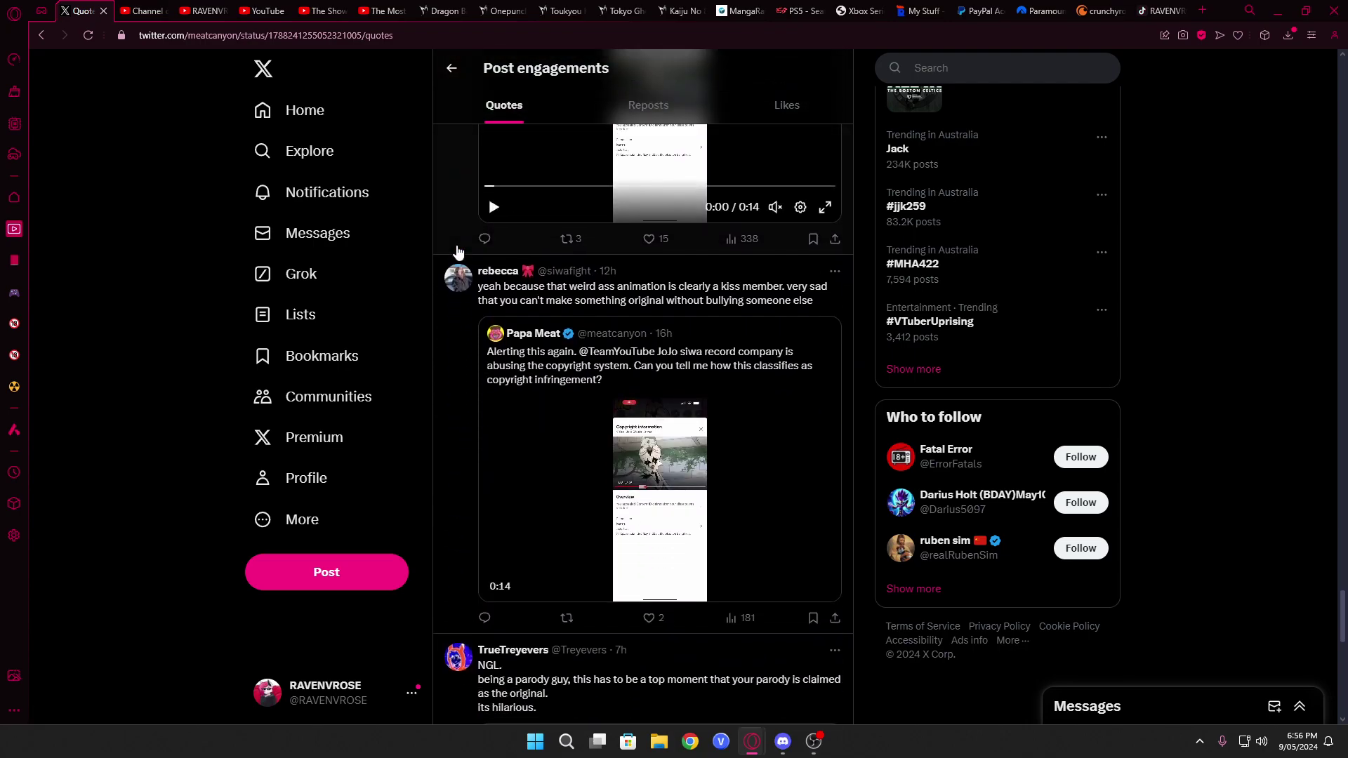
left_click(457, 253)
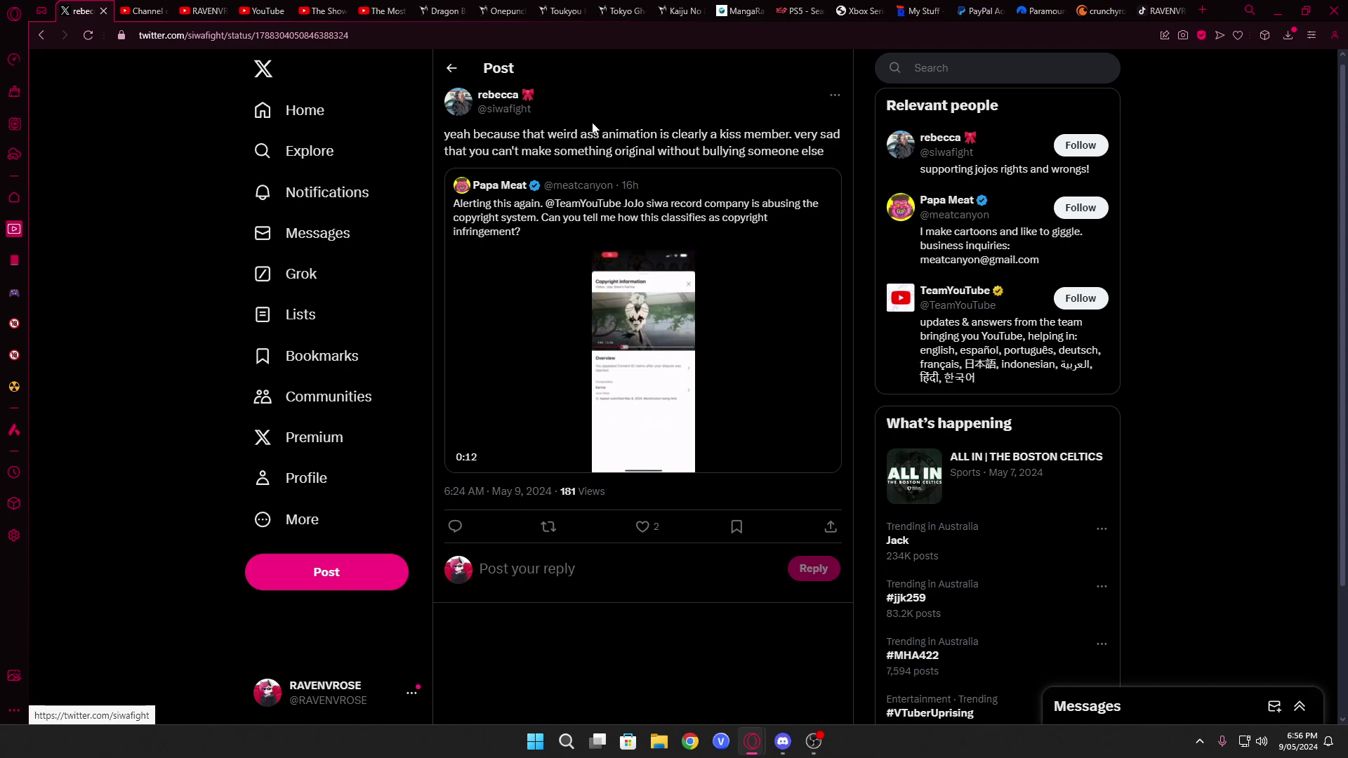
left_click(461, 457)
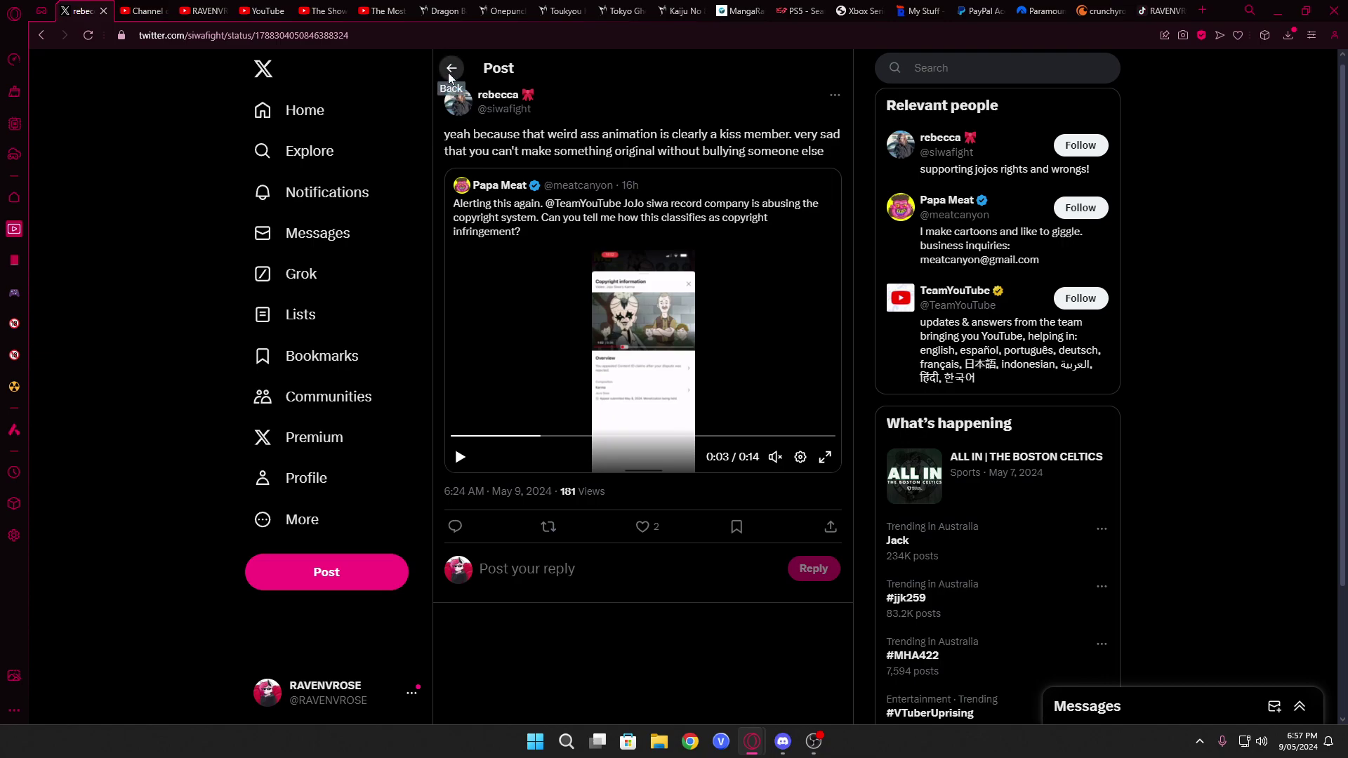
- Go back from the rebecca quote post to the Quotes list
left_click(451, 68)
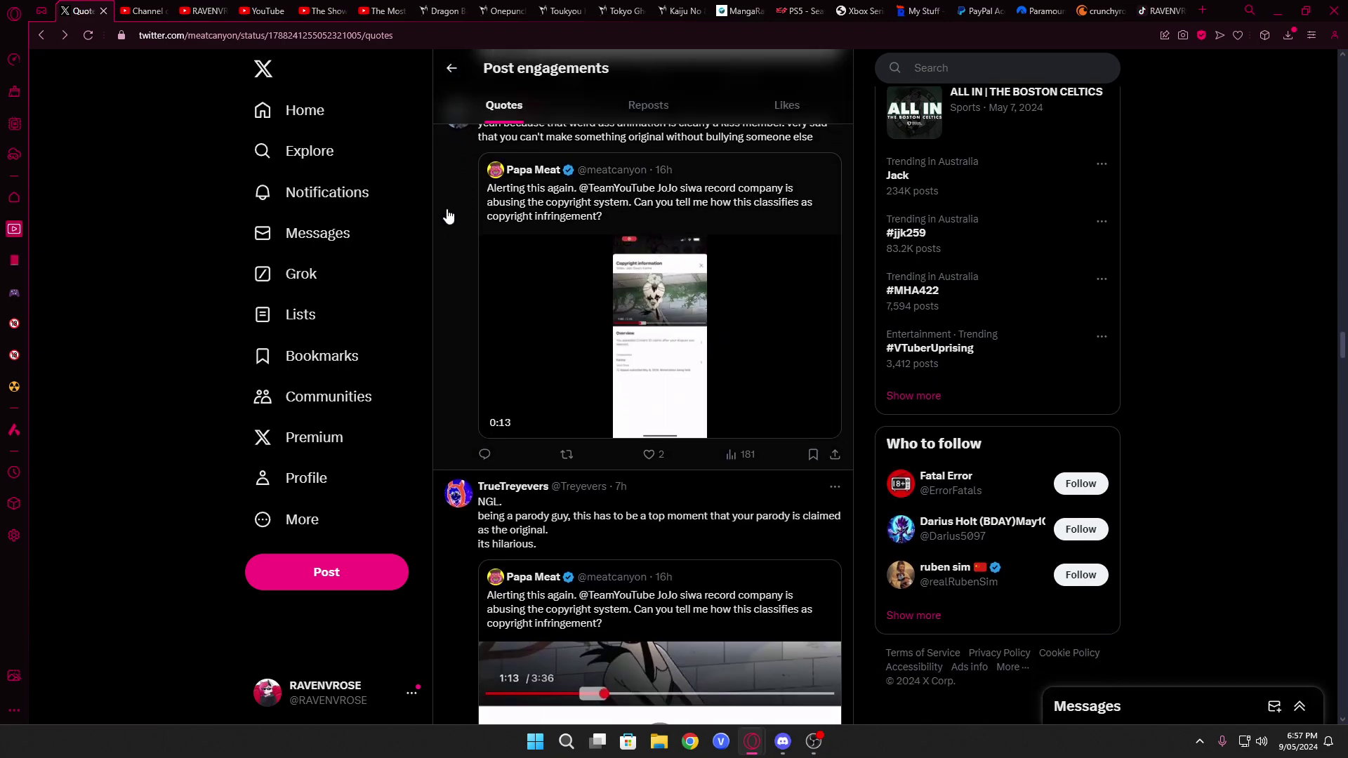
scroll(448, 217, "up", 1)
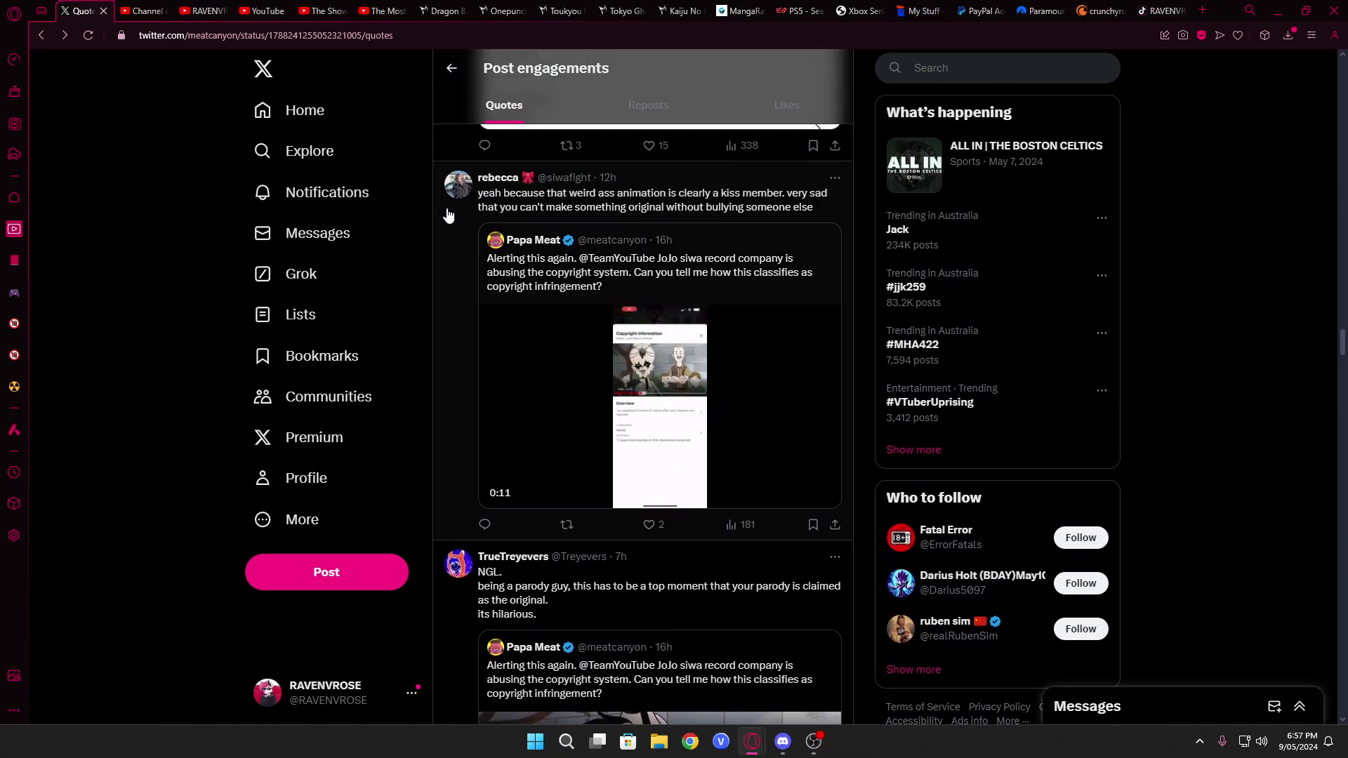
scroll(446, 218, "down", 1)
scroll(447, 217, "down", 2)
scroll(448, 217, "down", 3)
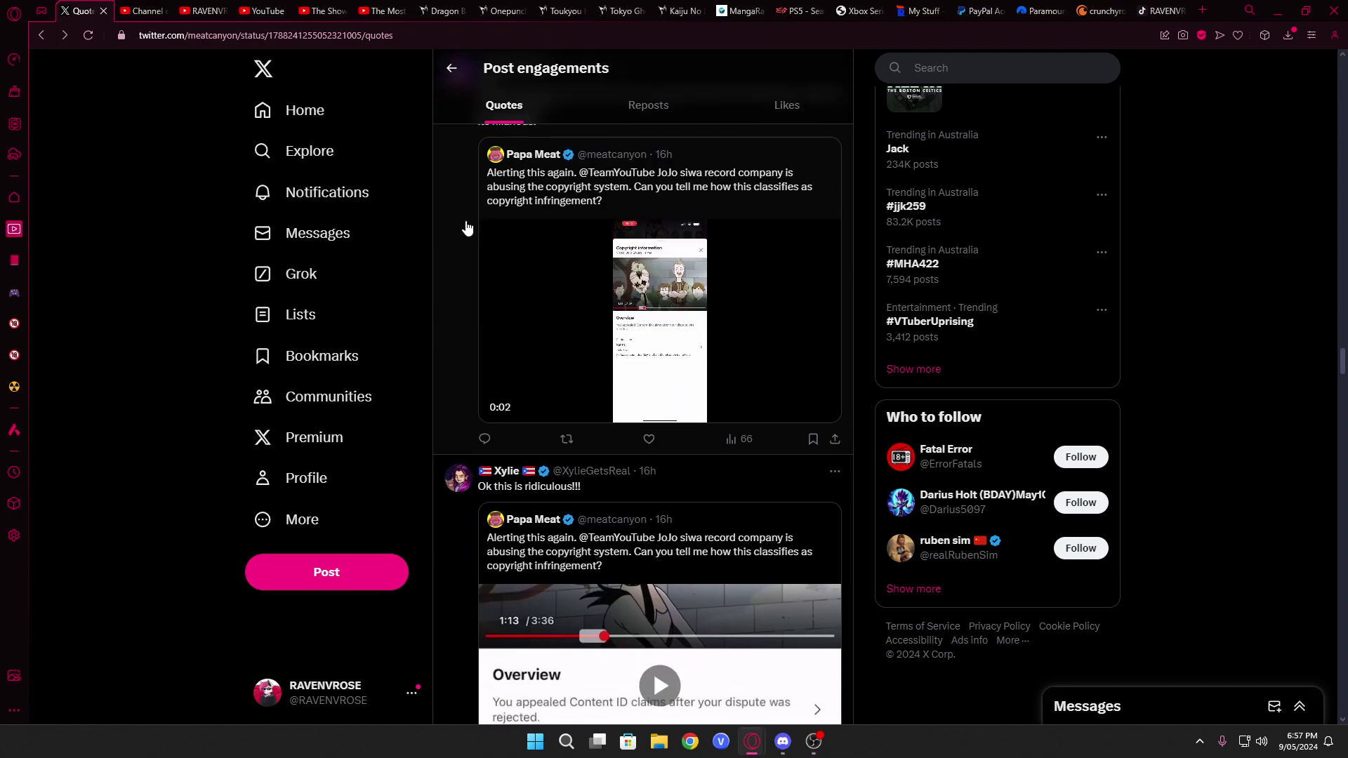
scroll(466, 228, "down", 1)
scroll(467, 226, "down", 2)
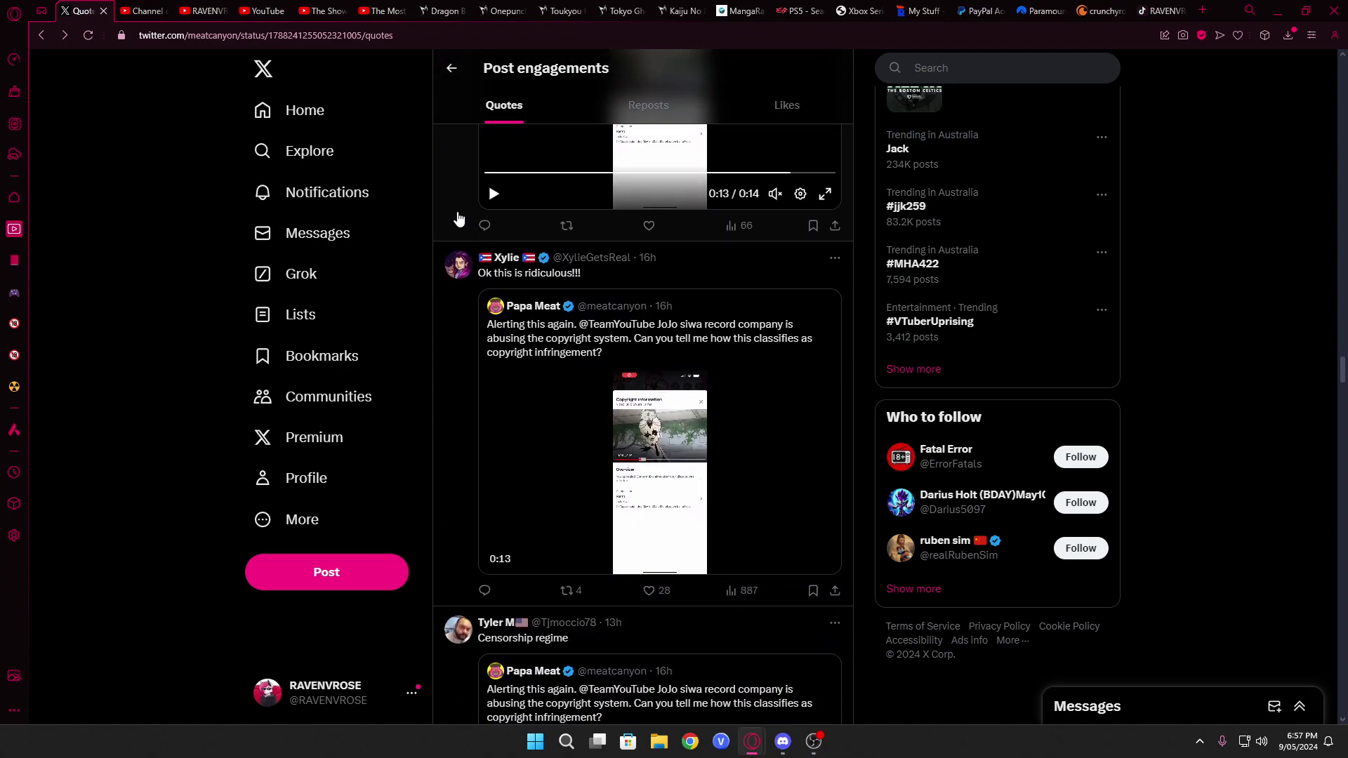
scroll(458, 222, "down", 1)
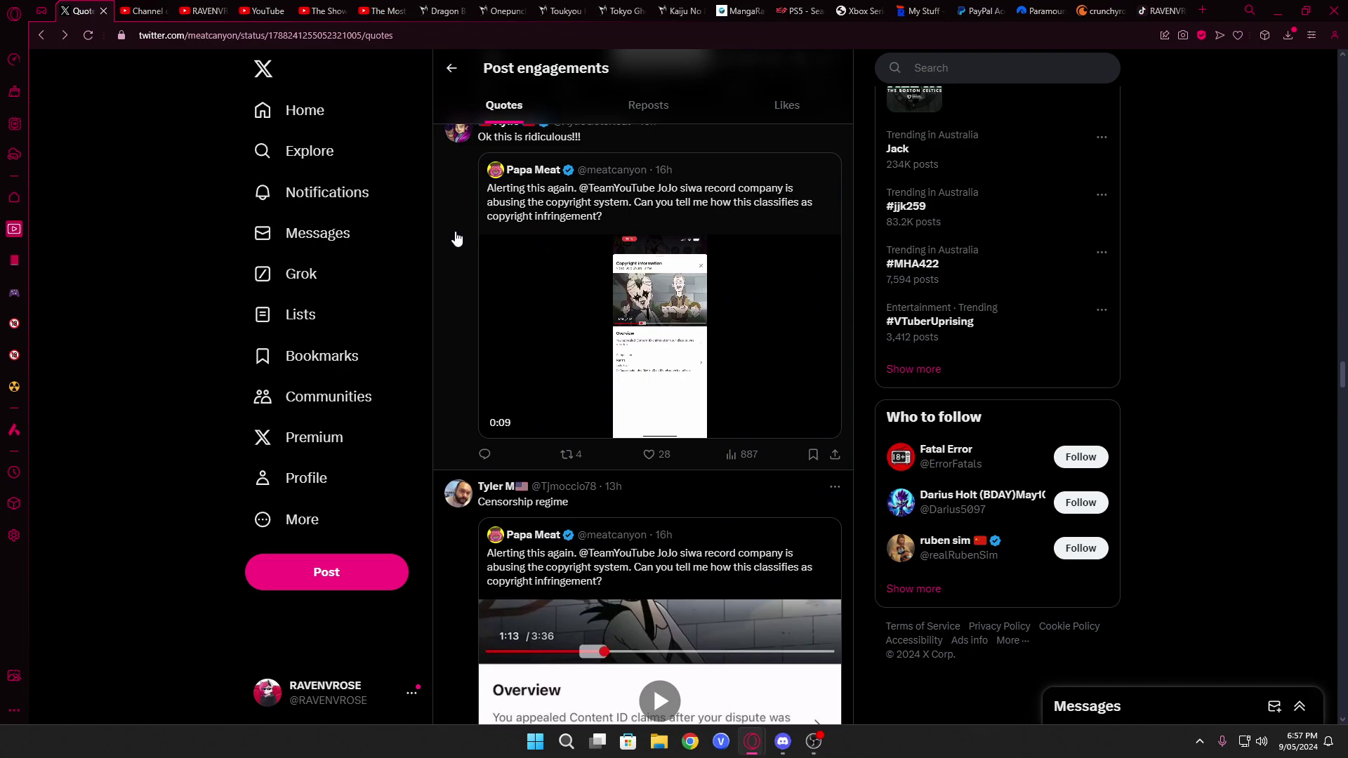
scroll(456, 239, "down", 2)
scroll(458, 237, "down", 1)
scroll(458, 234, "down", 2)
scroll(459, 234, "down", 1)
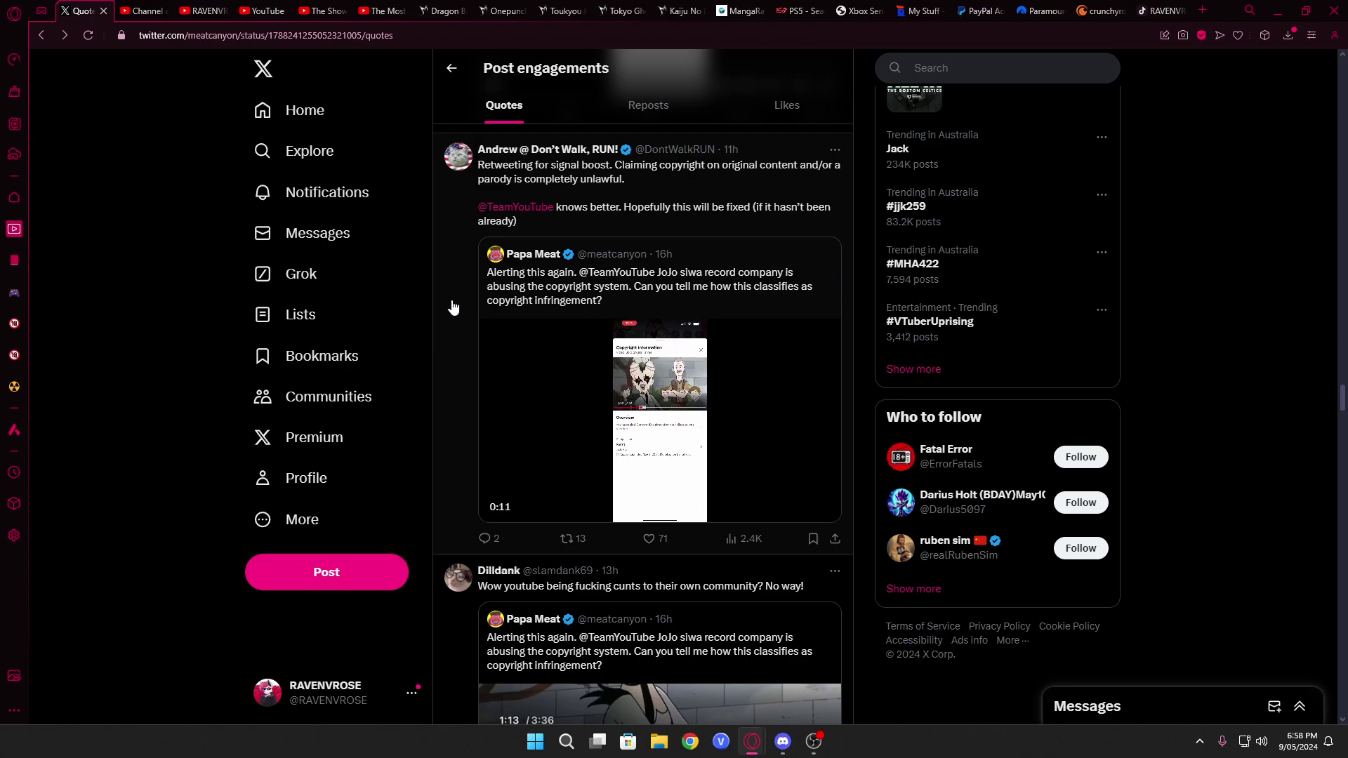
mouse_move(660, 416)
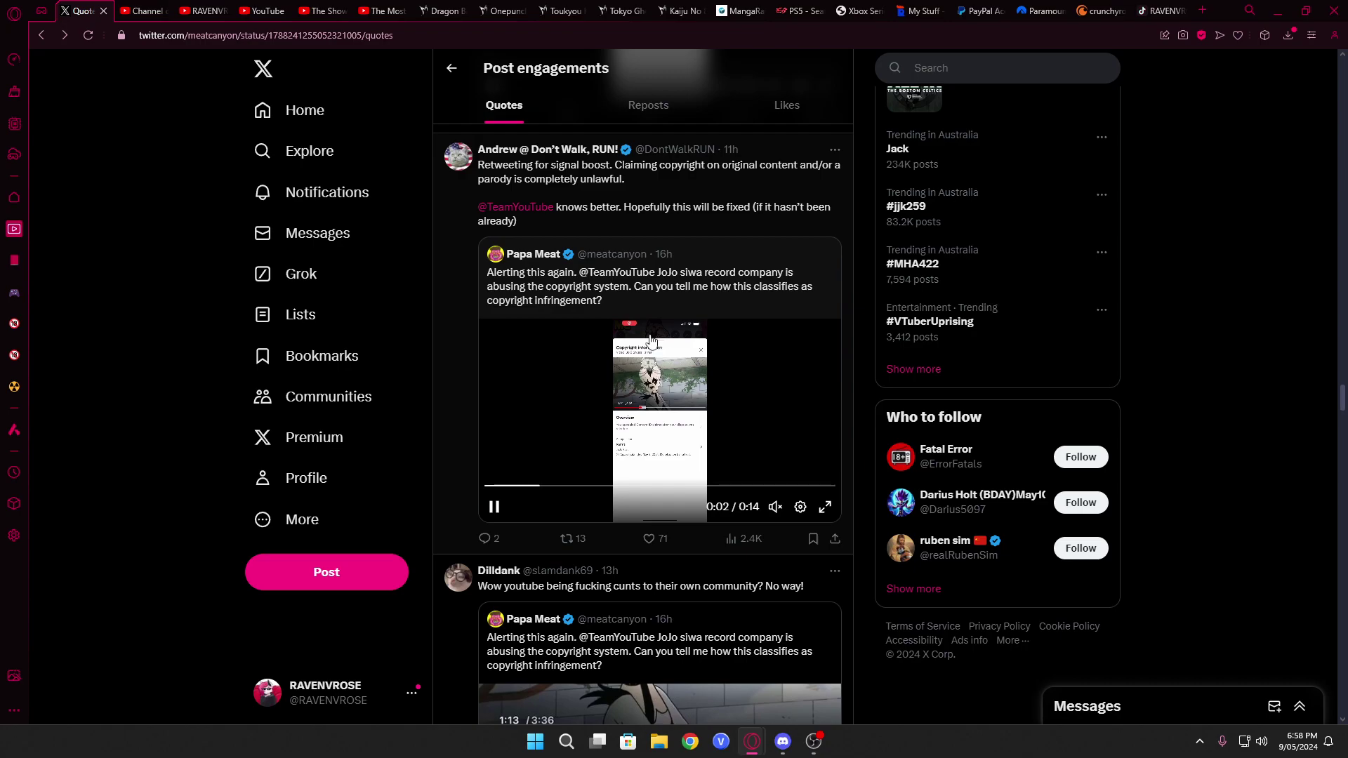
scroll(649, 364, "down", 2)
scroll(643, 359, "down", 3)
scroll(590, 361, "down", 1)
scroll(588, 364, "down", 2)
scroll(588, 364, "down", 1)
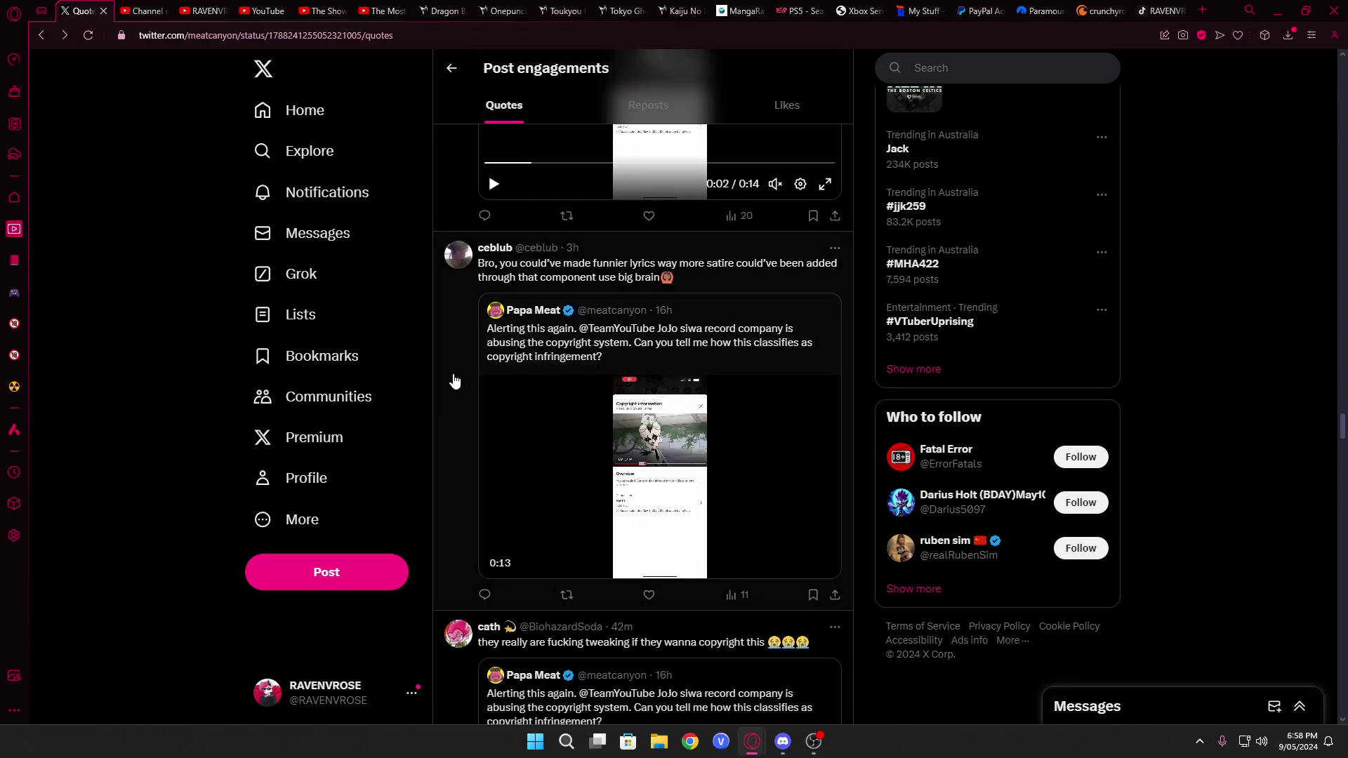
scroll(453, 382, "down", 1)
scroll(453, 381, "down", 2)
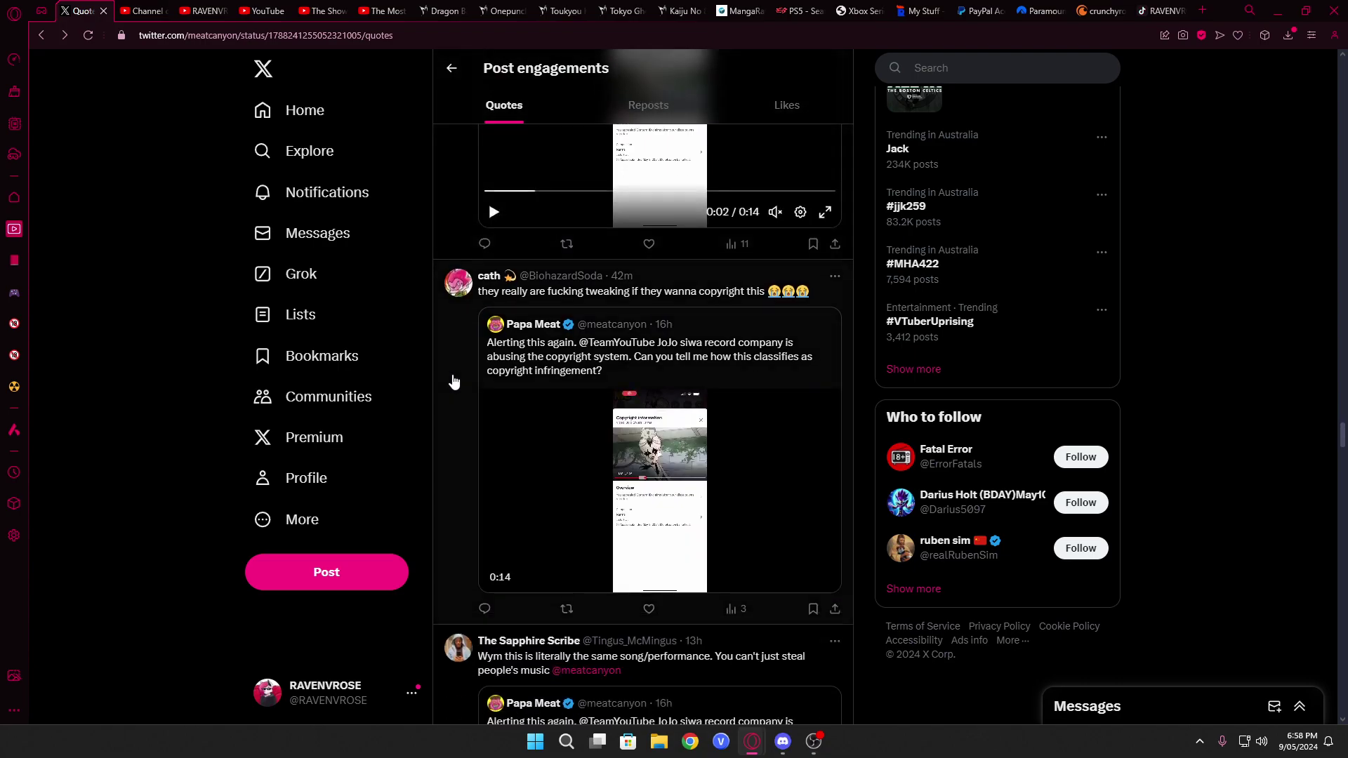
scroll(454, 382, "down", 1)
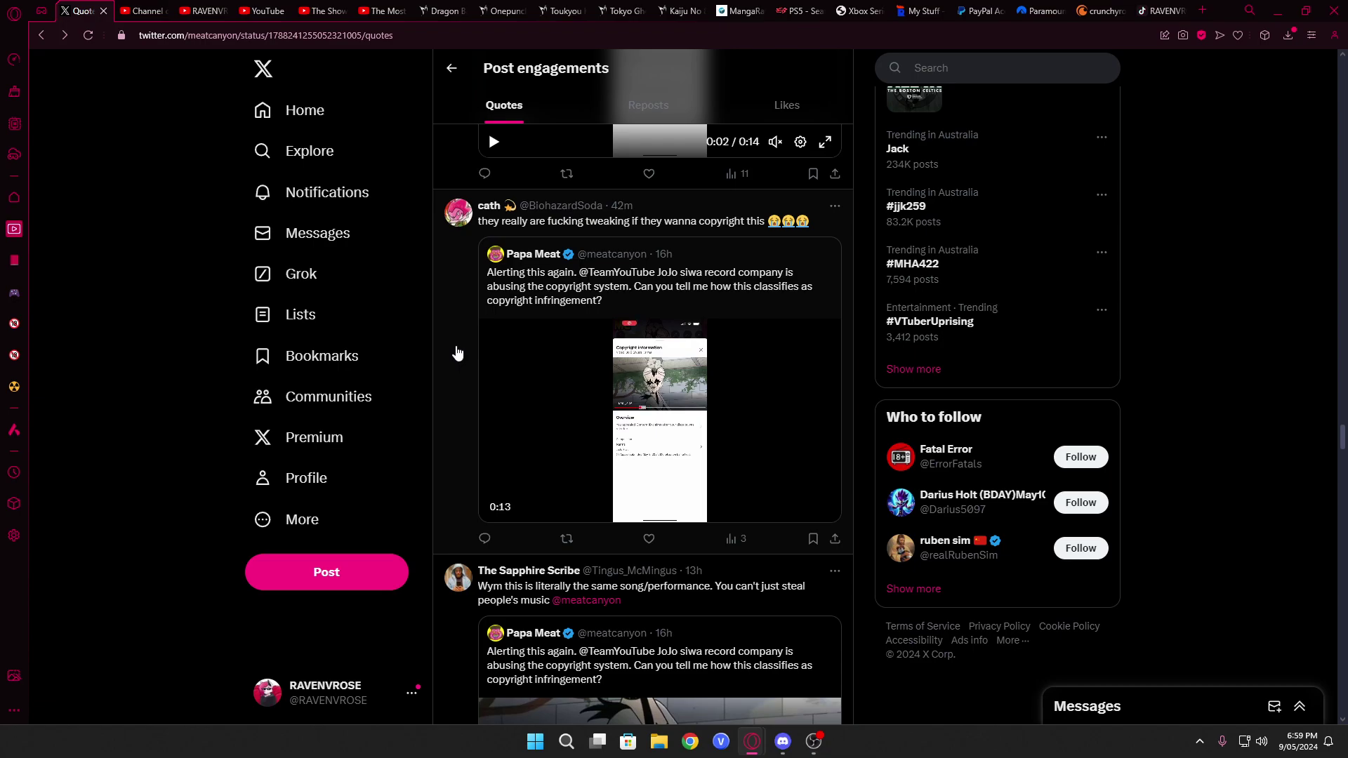
scroll(457, 352, "down", 3)
scroll(458, 352, "down", 1)
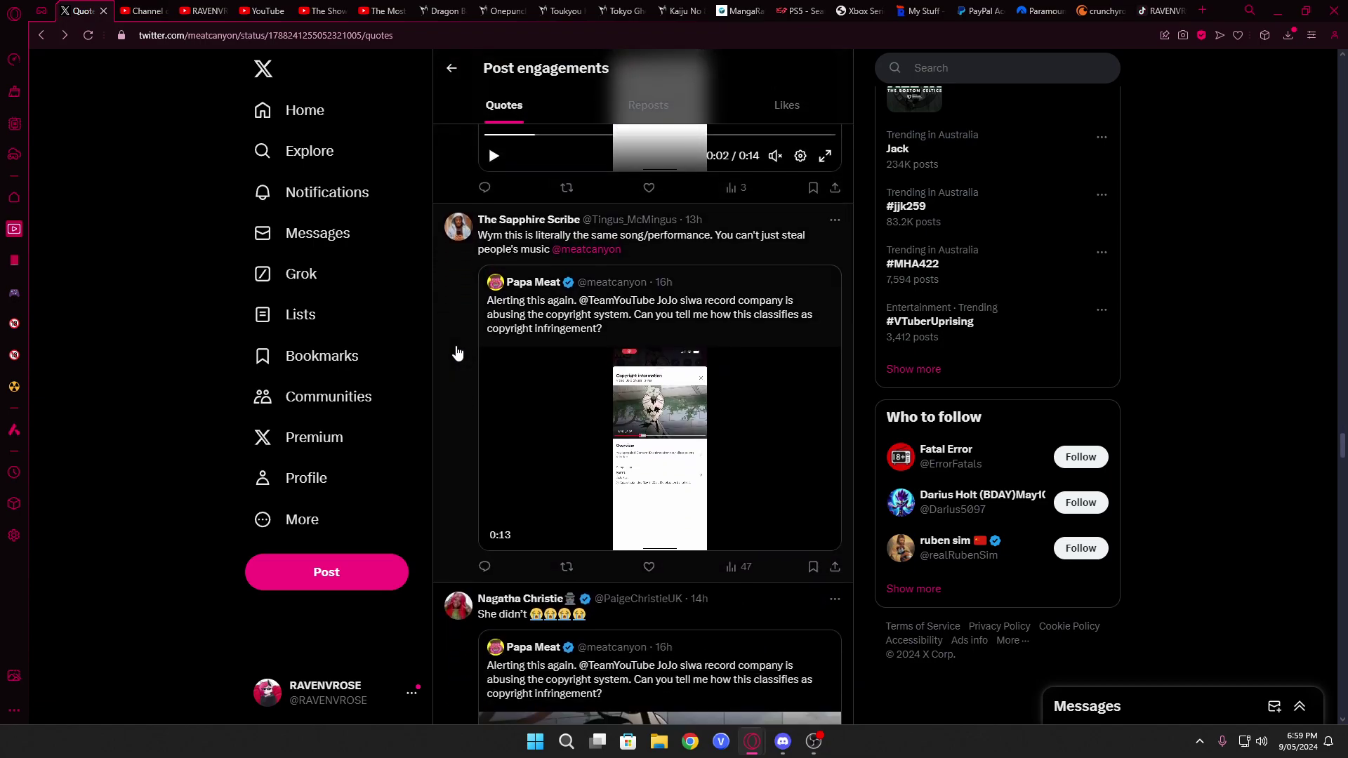
scroll(458, 352, "down", 3)
scroll(456, 353, "down", 3)
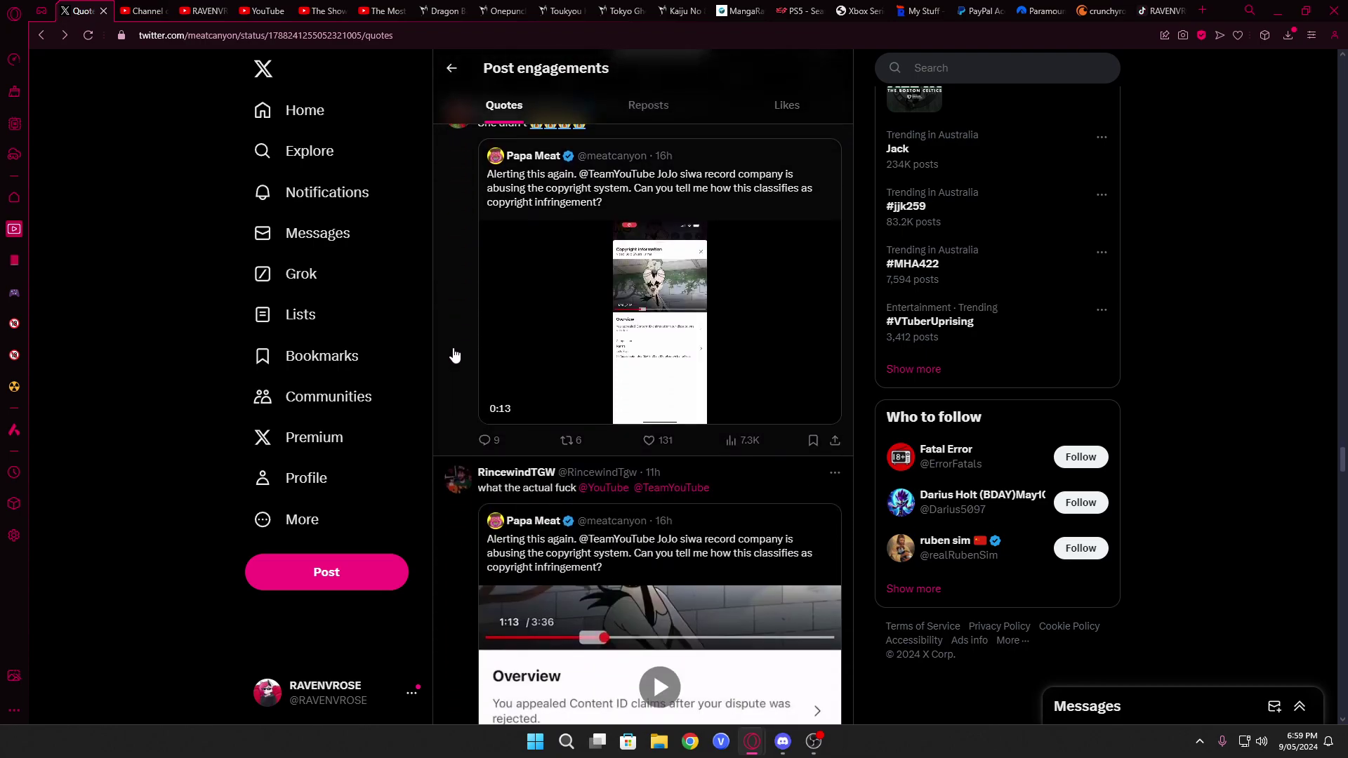
scroll(454, 358, "down", 4)
scroll(454, 357, "down", 1)
scroll(454, 358, "down", 2)
scroll(454, 358, "down", 1)
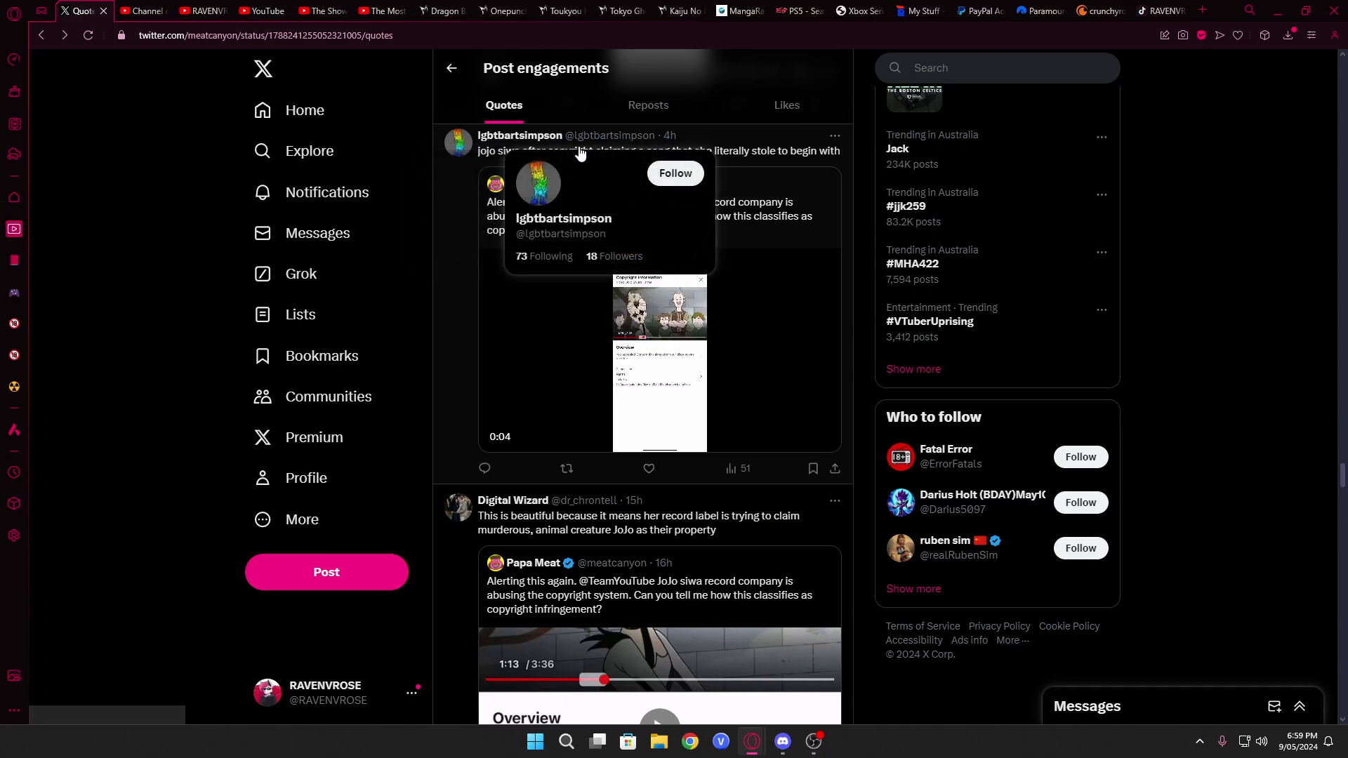
mouse_move(521, 135)
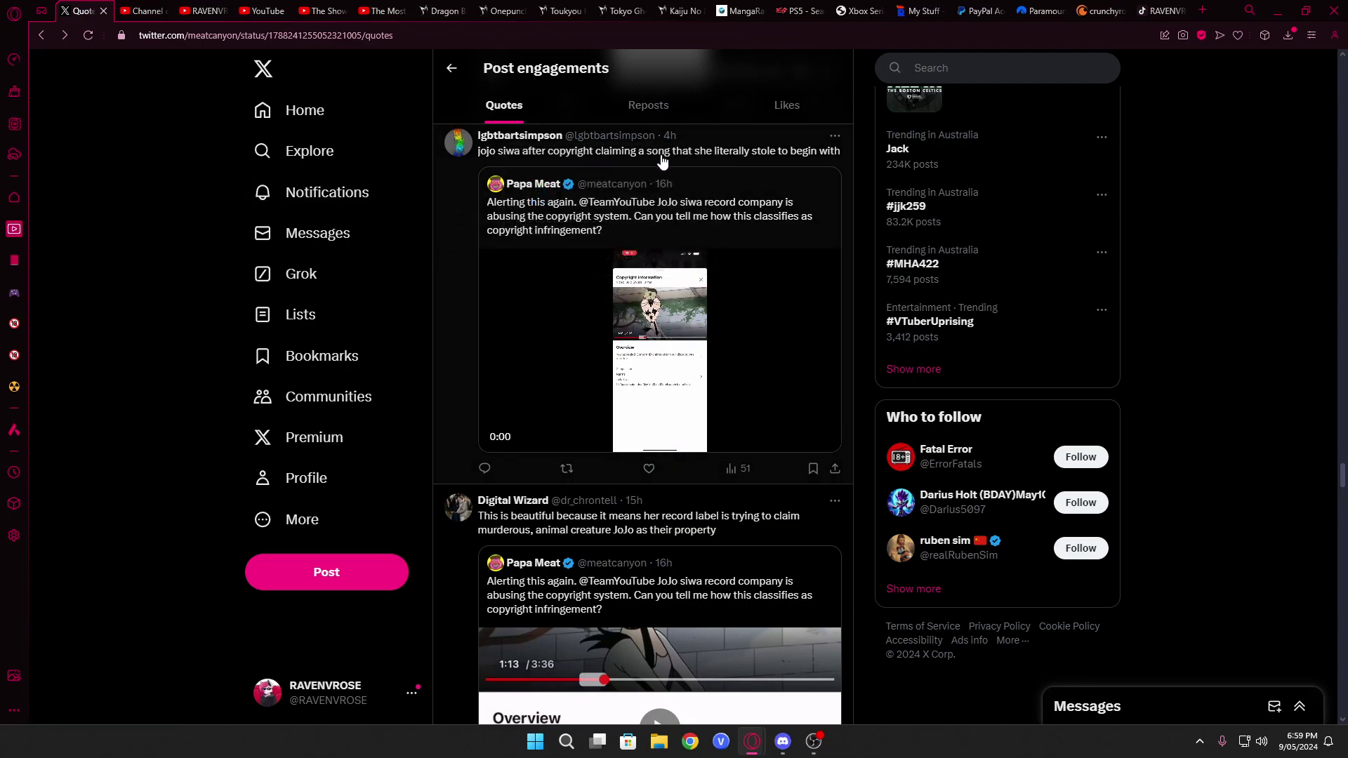
scroll(687, 208, "down", 1)
scroll(639, 201, "down", 2)
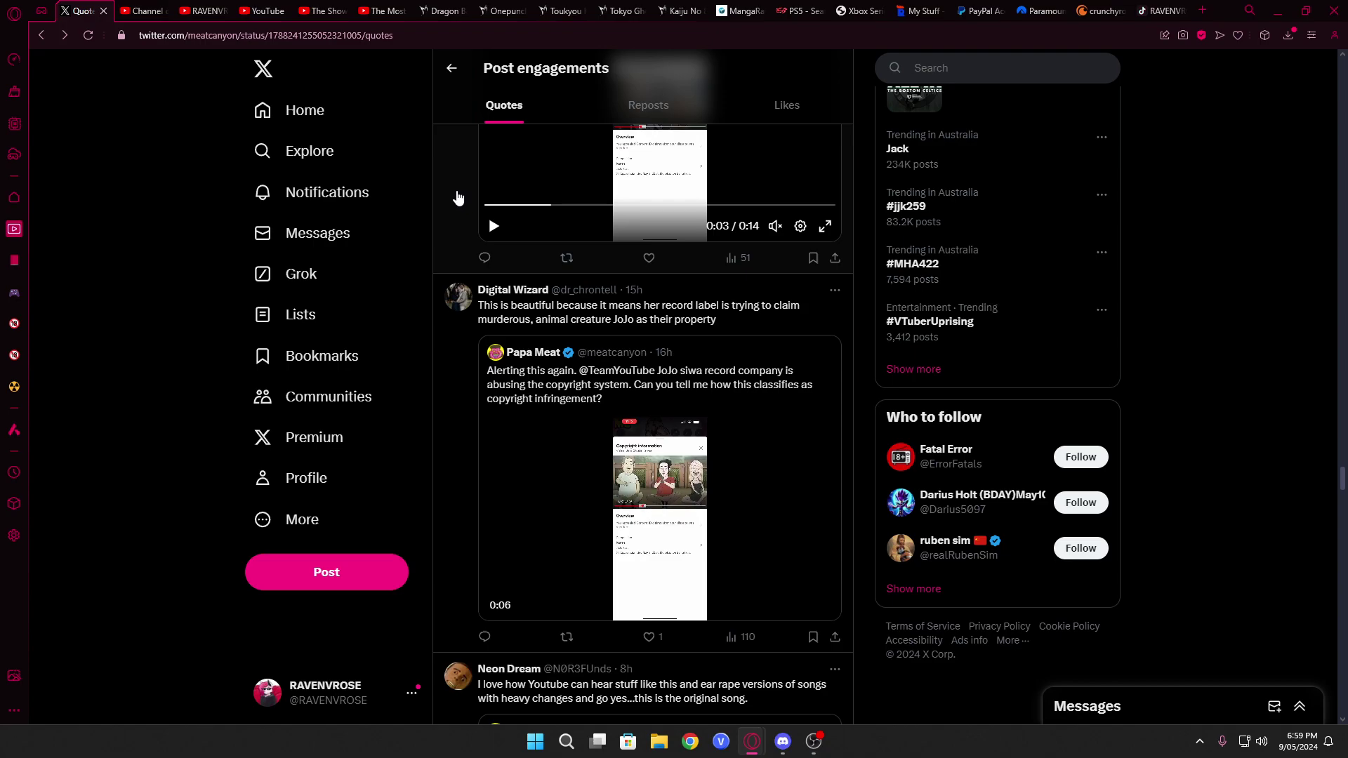
scroll(459, 200, "down", 2)
scroll(459, 233, "down", 2)
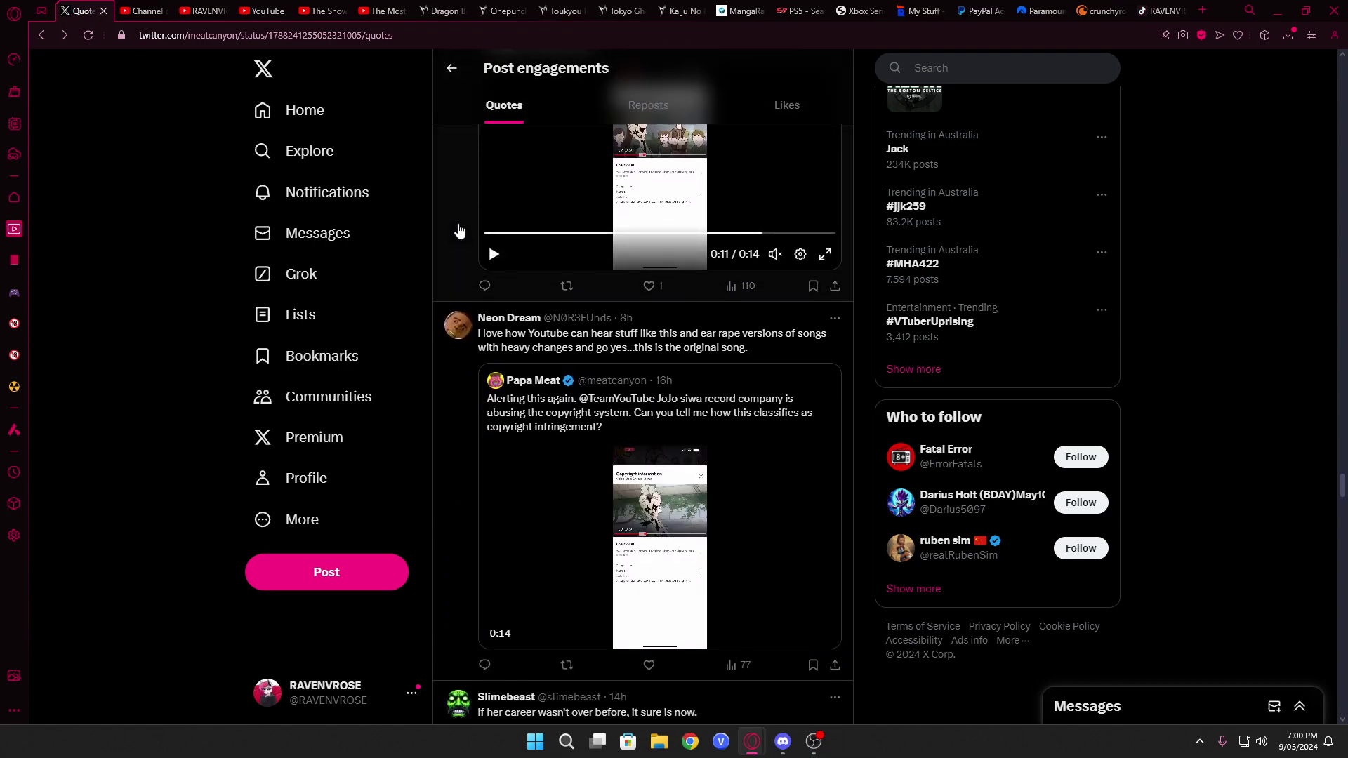
scroll(457, 221, "down", 1)
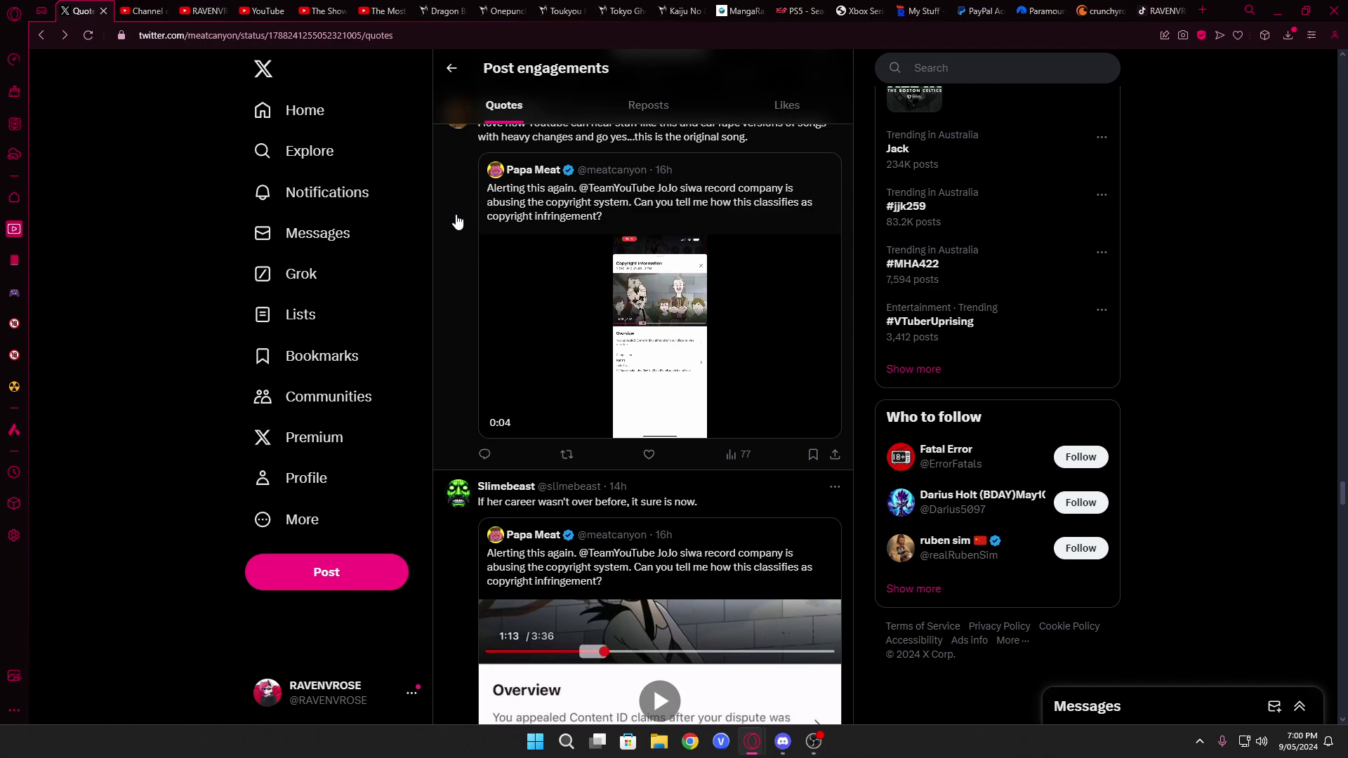
scroll(458, 222, "down", 3)
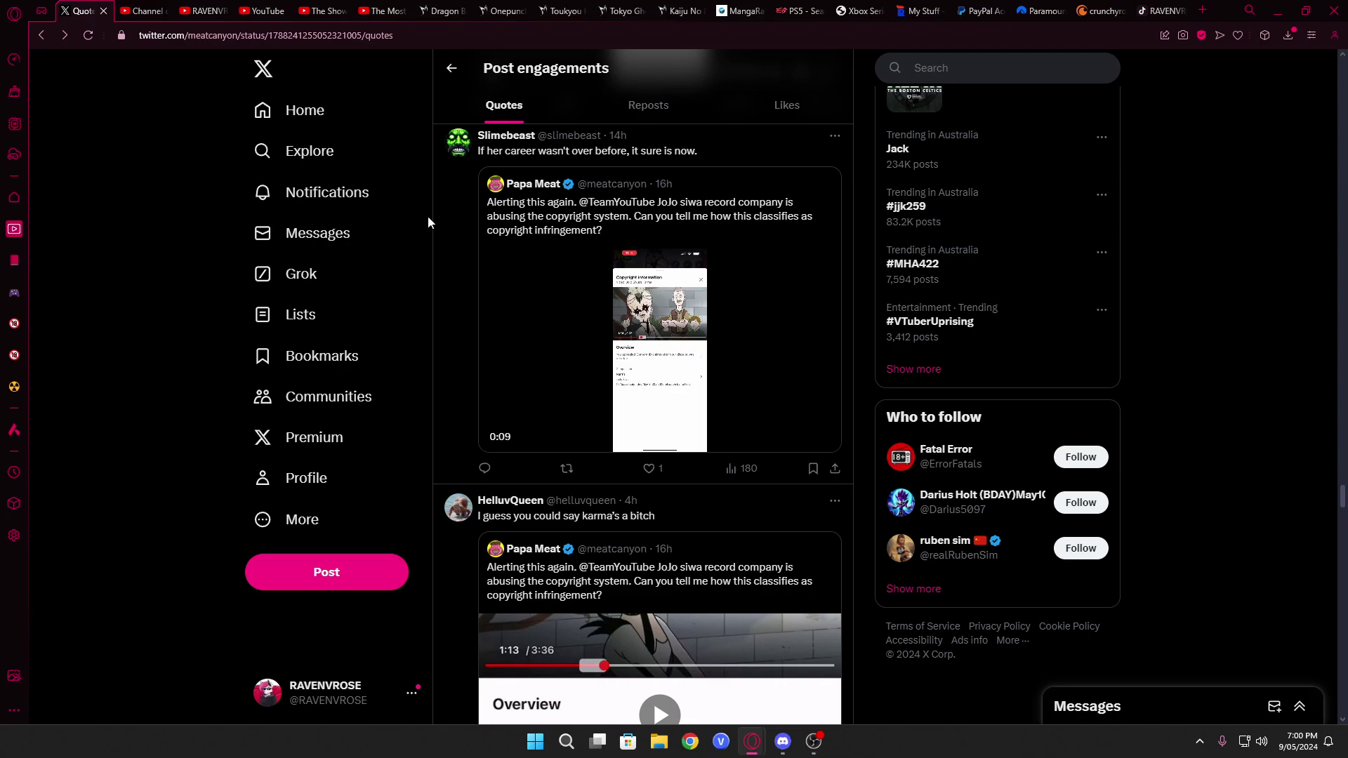
scroll(429, 221, "down", 3)
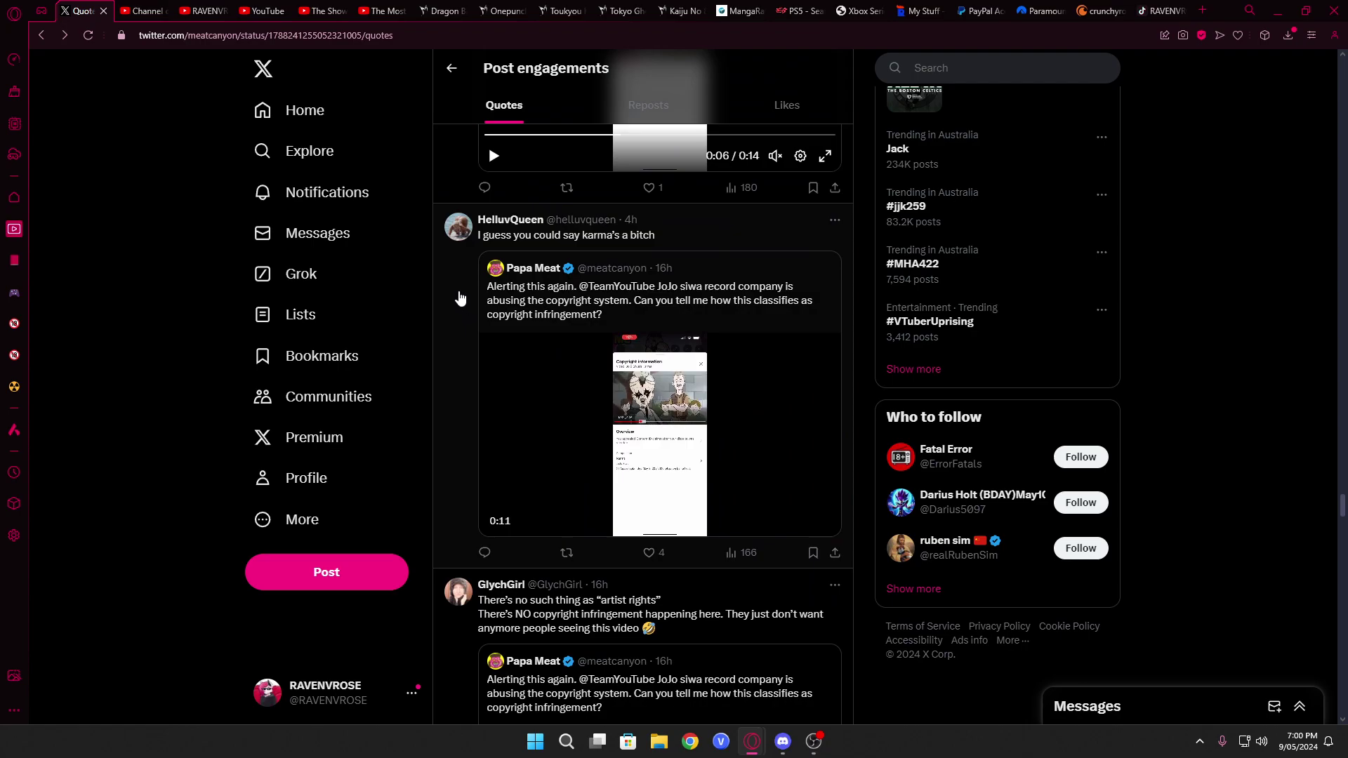
scroll(463, 264, "down", 1)
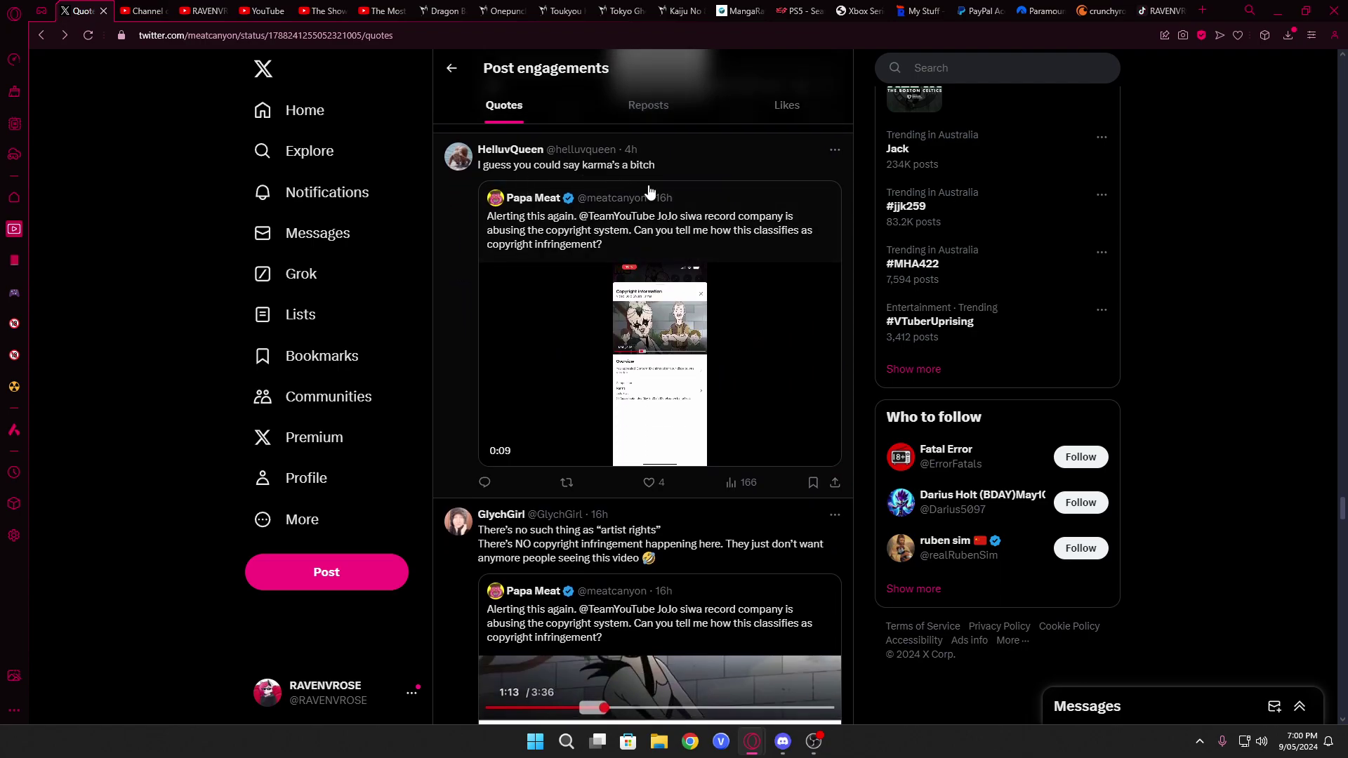
scroll(474, 246, "down", 2)
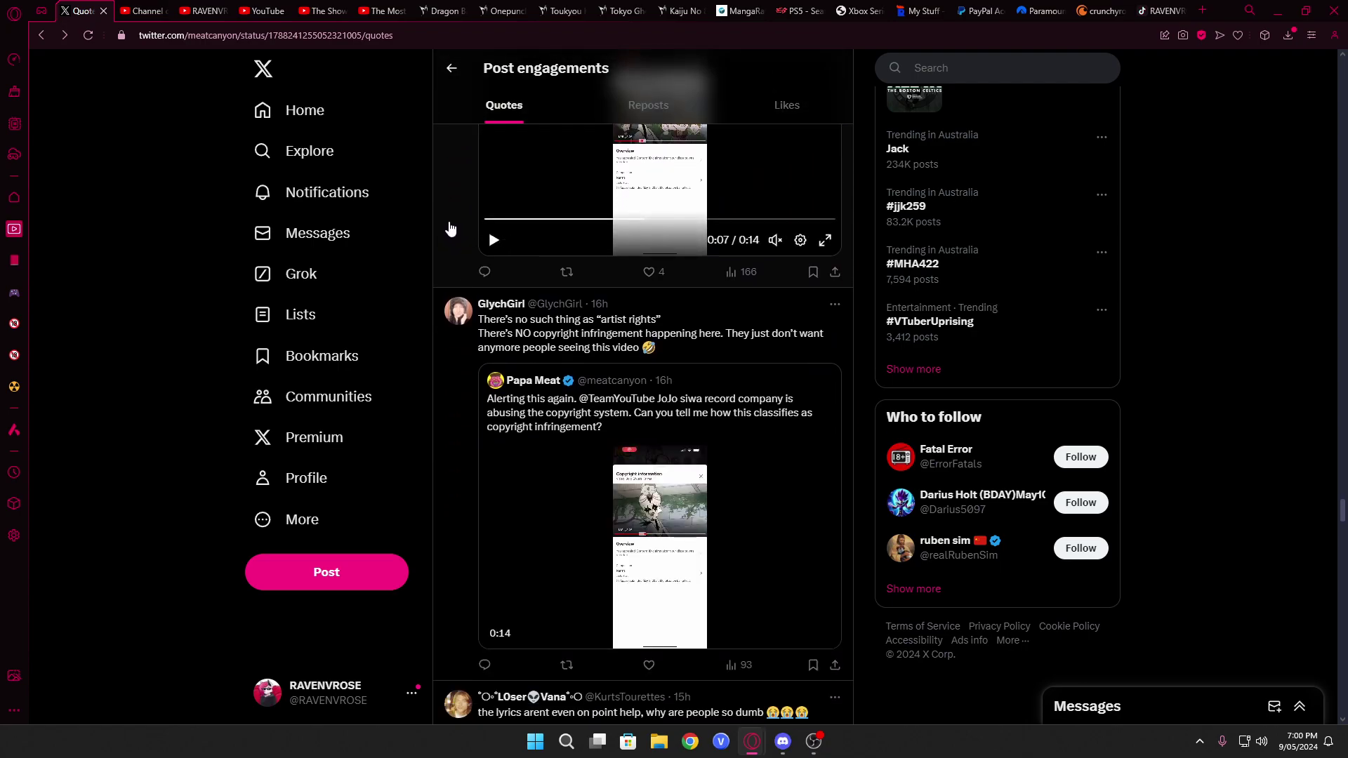
scroll(448, 233, "down", 2)
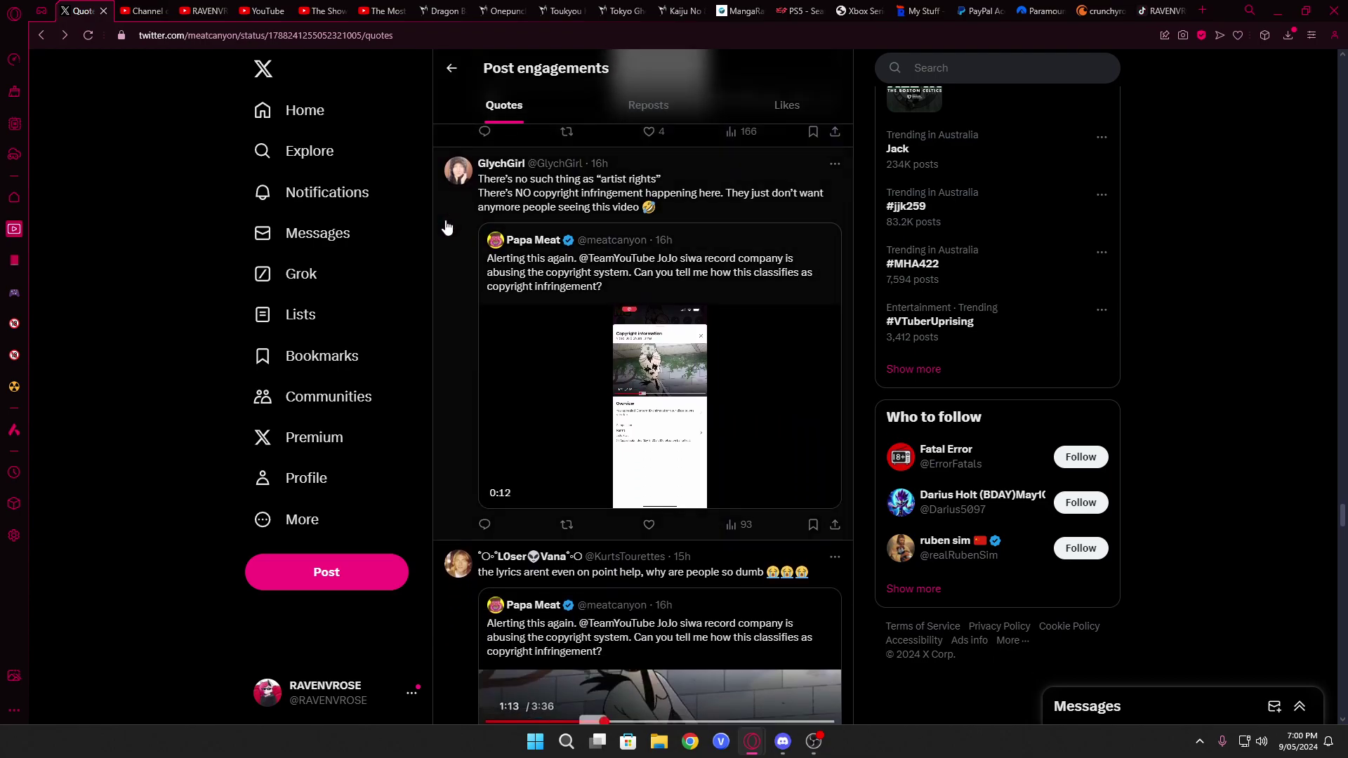
scroll(447, 229, "down", 3)
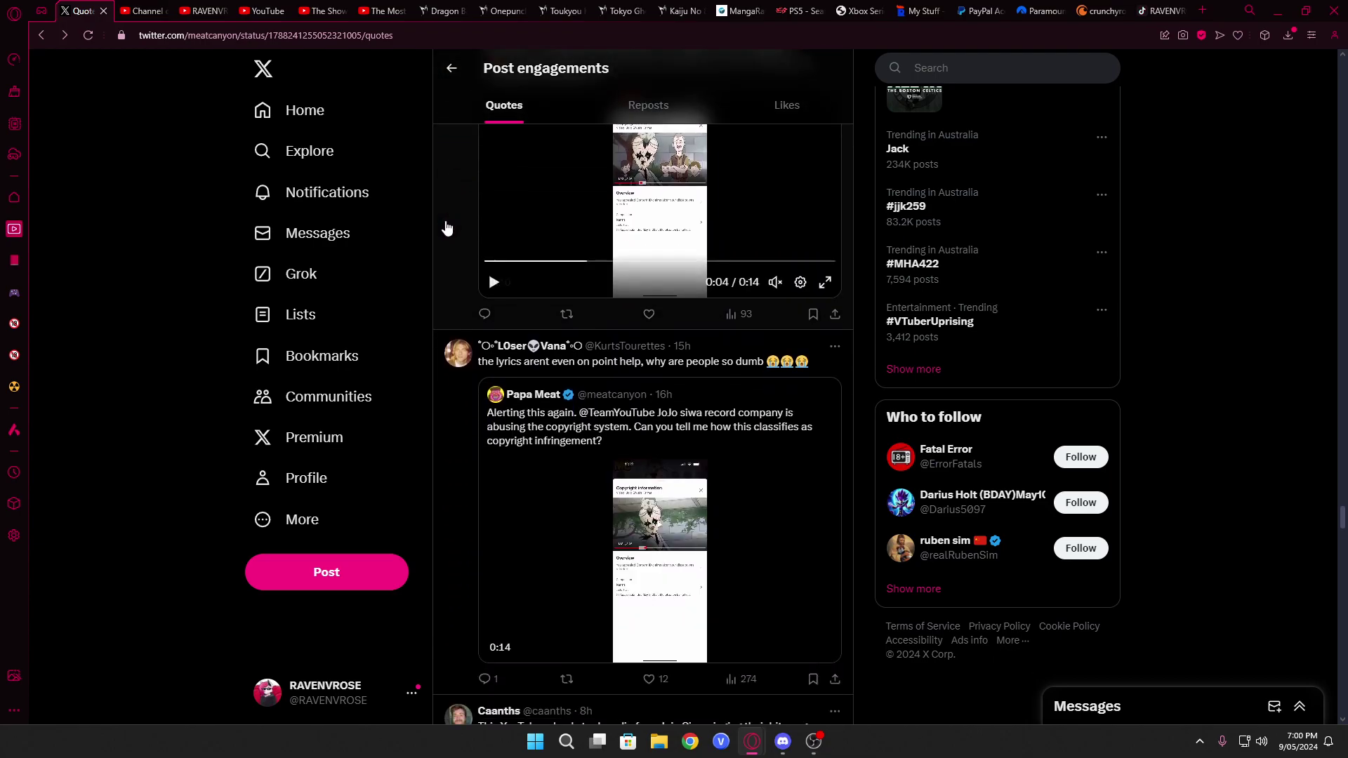
scroll(447, 229, "down", 1)
scroll(447, 228, "down", 2)
scroll(447, 229, "down", 2)
scroll(447, 228, "down", 2)
scroll(446, 229, "down", 2)
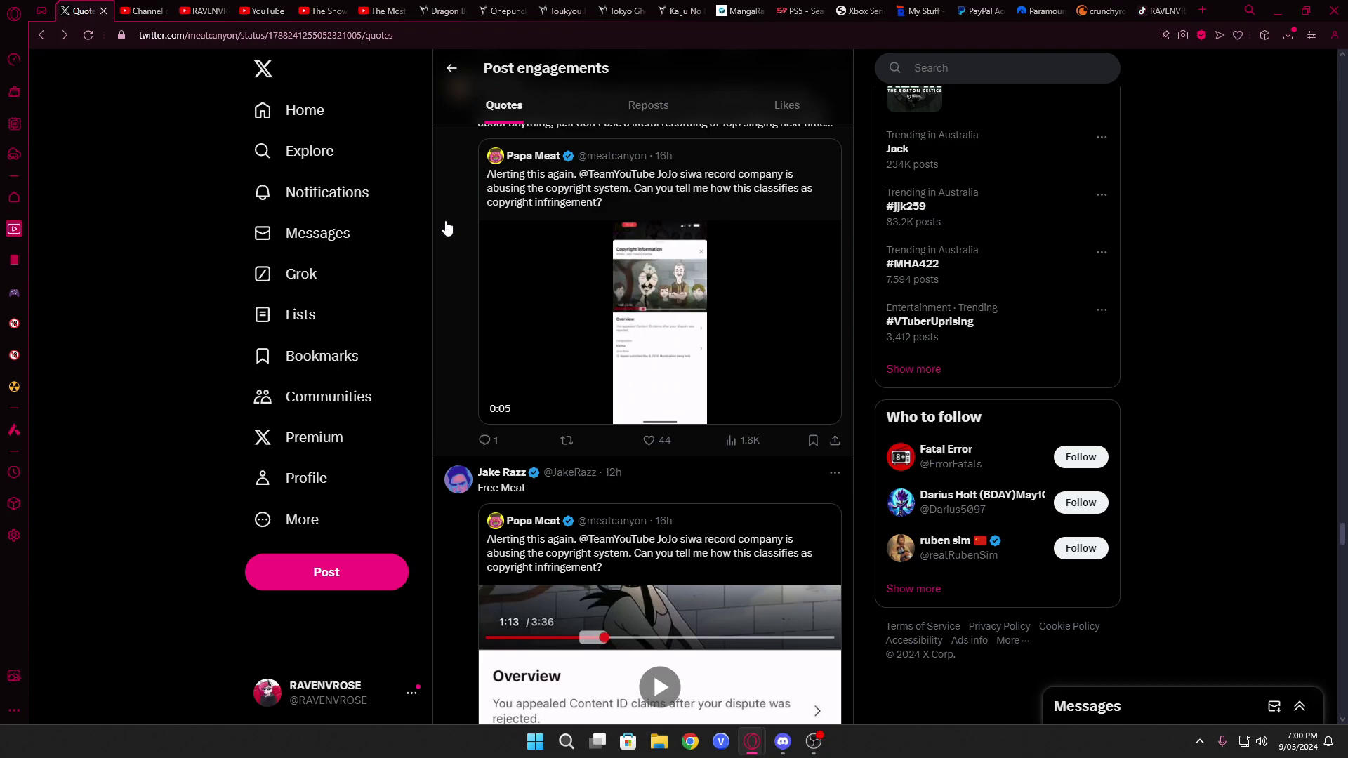
scroll(461, 228, "down", 1)
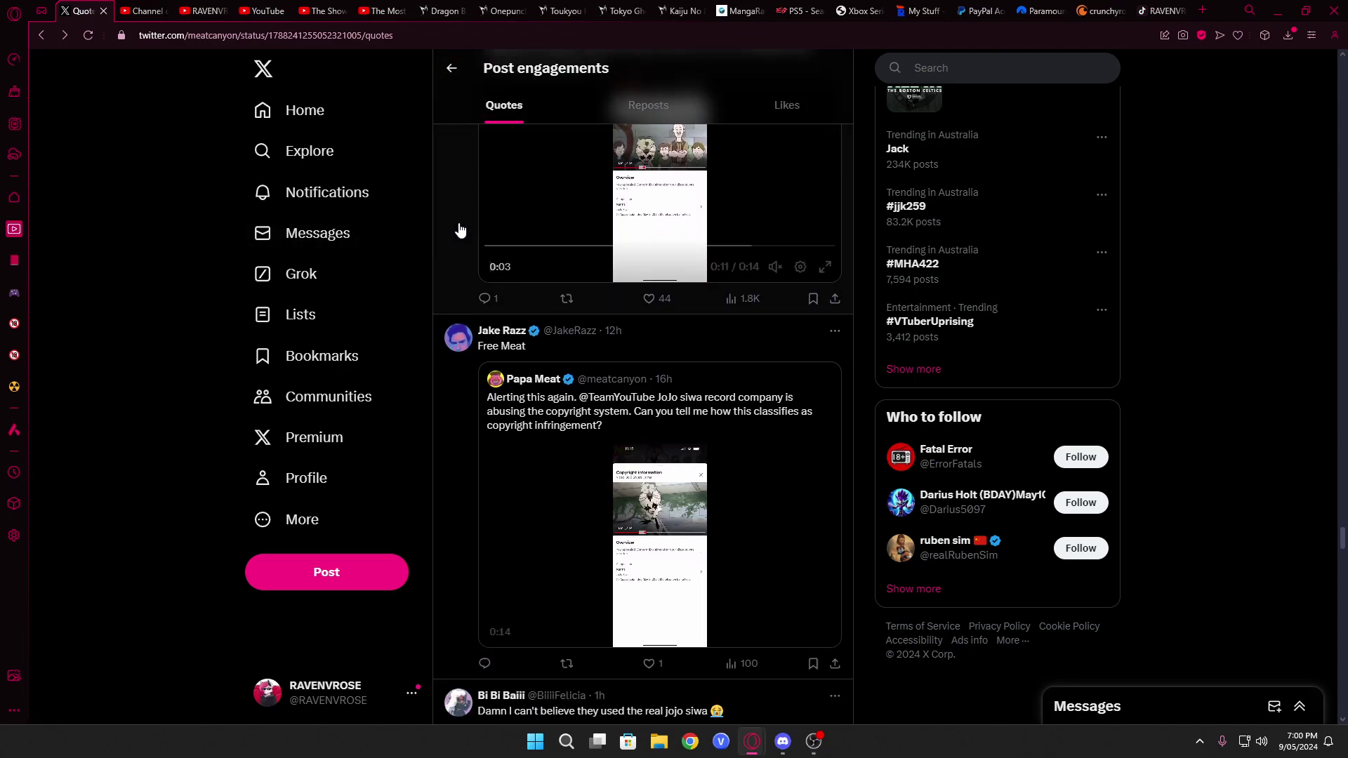
scroll(460, 231, "down", 2)
scroll(459, 233, "down", 2)
scroll(460, 233, "down", 1)
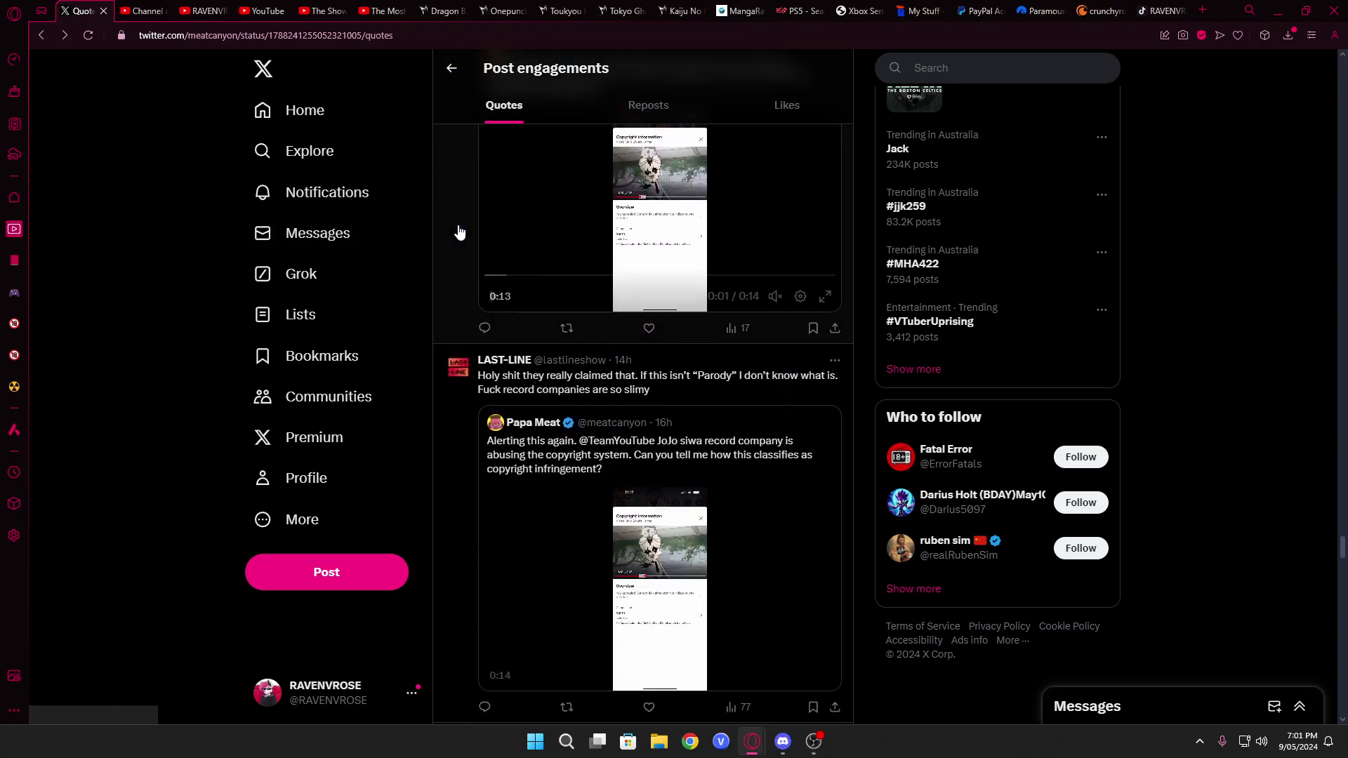
scroll(460, 232, "down", 3)
scroll(459, 232, "down", 1)
scroll(459, 231, "down", 1)
scroll(459, 235, "down", 4)
scroll(458, 234, "down", 3)
scroll(457, 234, "down", 3)
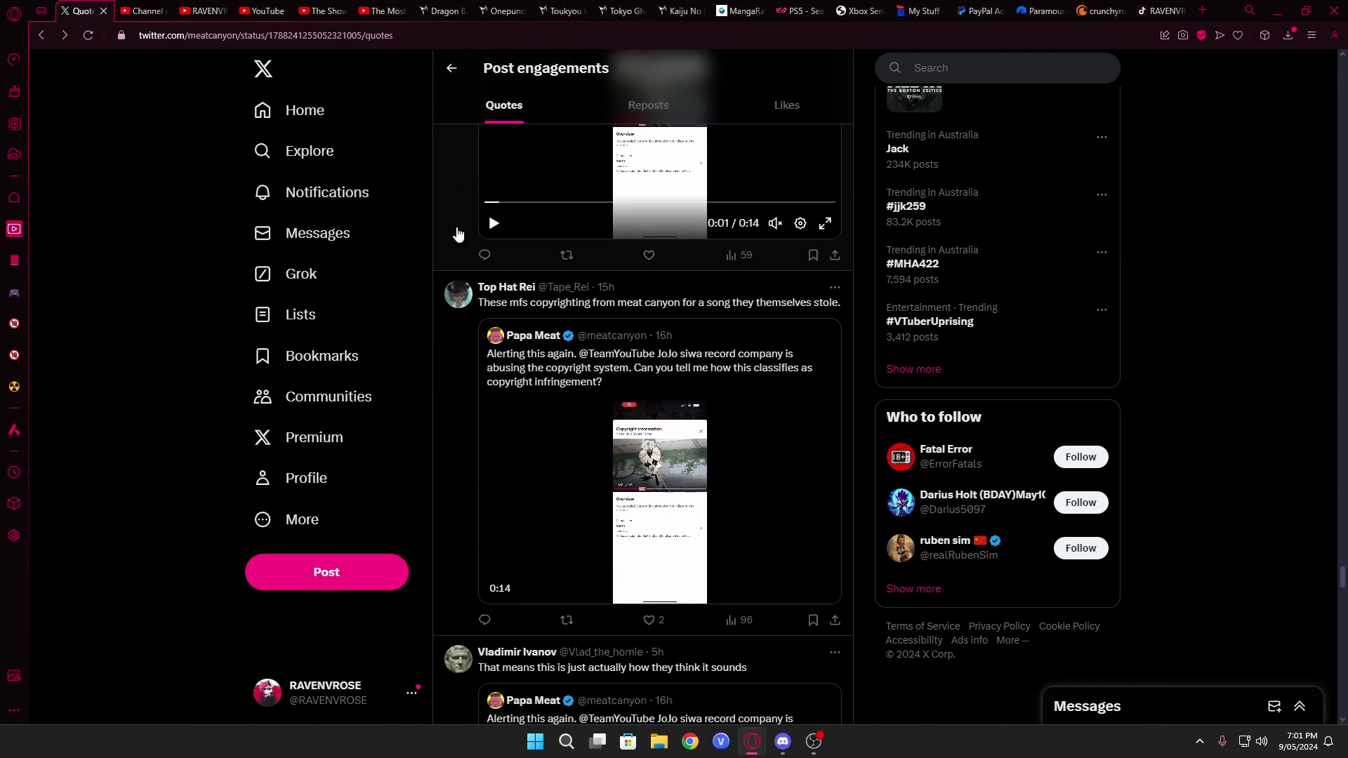
scroll(458, 235, "down", 2)
scroll(458, 234, "down", 1)
scroll(459, 234, "down", 1)
scroll(458, 234, "down", 3)
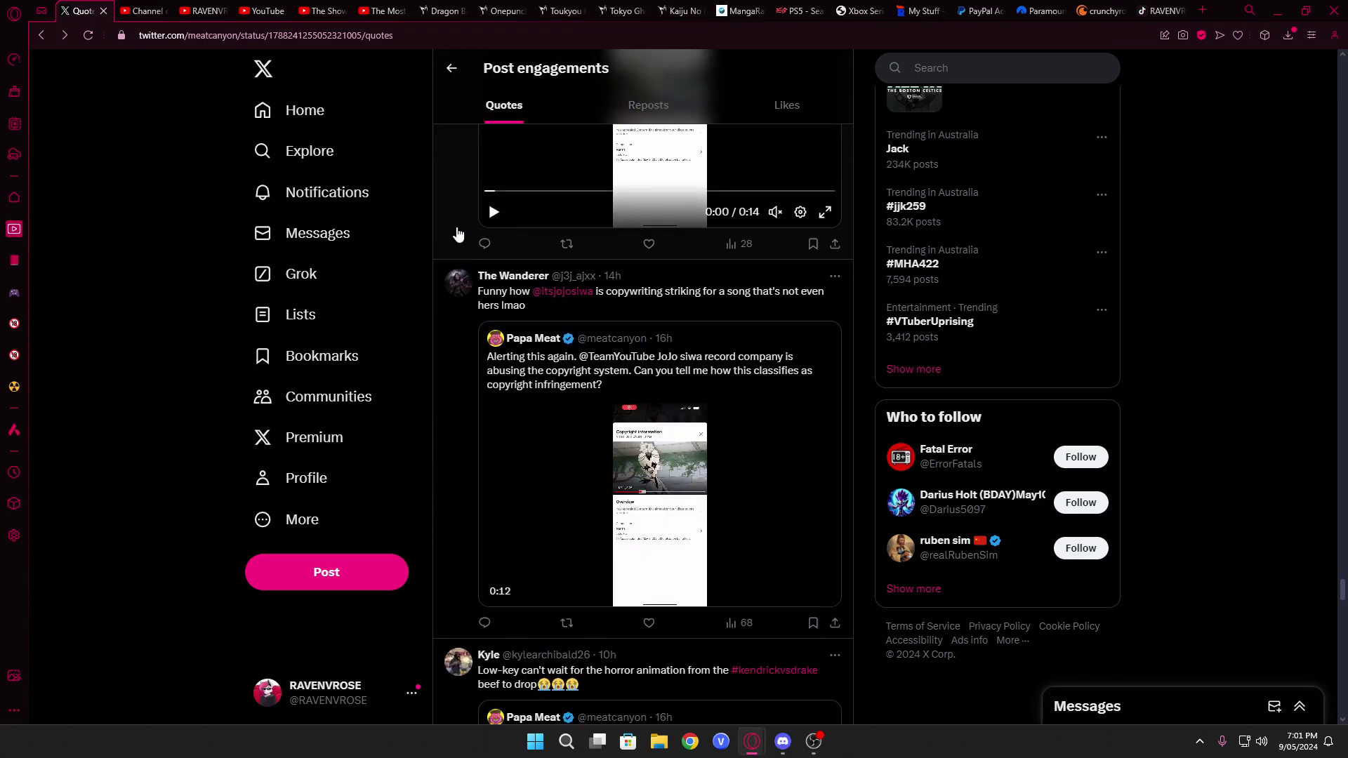
scroll(458, 234, "down", 2)
scroll(458, 235, "down", 3)
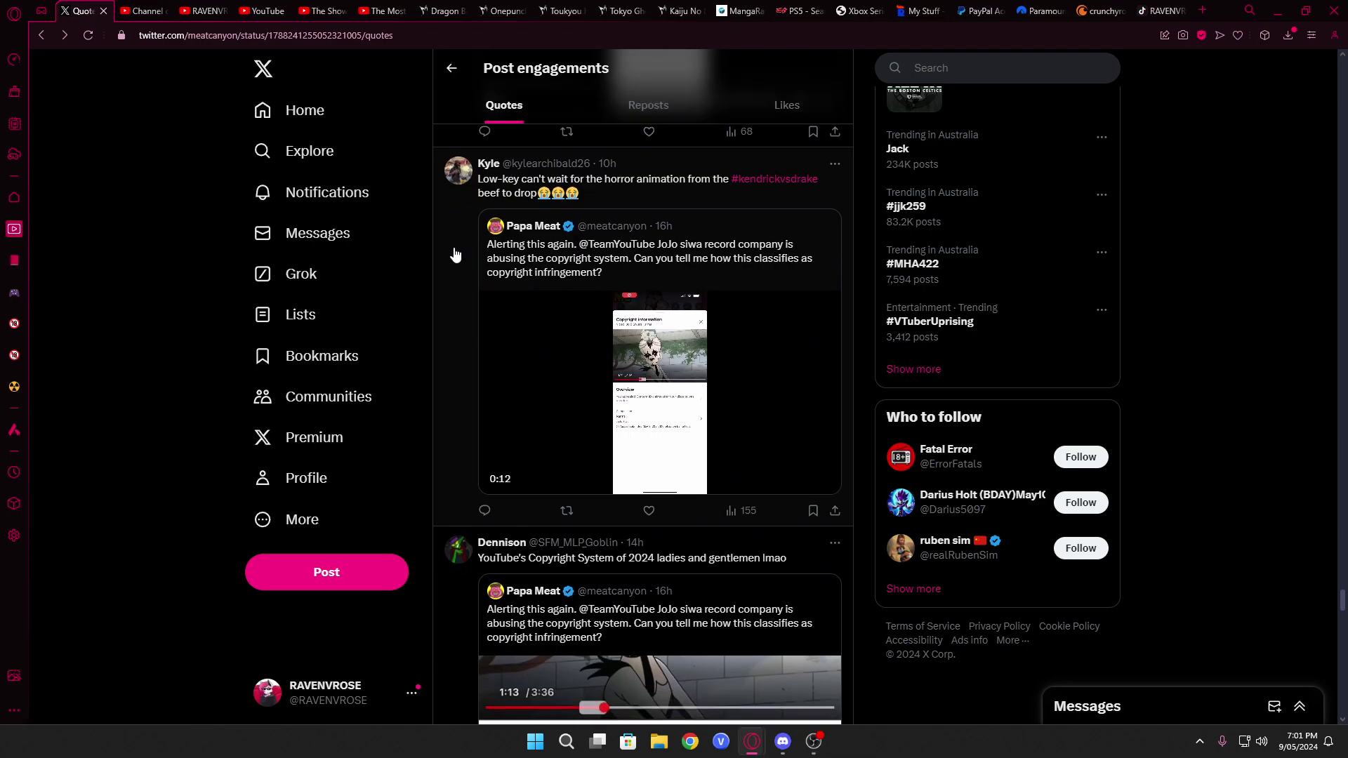
scroll(455, 255, "down", 2)
scroll(455, 255, "down", 1)
scroll(455, 255, "down", 2)
scroll(456, 255, "down", 2)
scroll(455, 255, "down", 2)
scroll(455, 255, "down", 2)
scroll(455, 255, "down", 1)
scroll(455, 255, "down", 1)
scroll(456, 254, "down", 1)
scroll(455, 255, "down", 2)
scroll(455, 255, "down", 1)
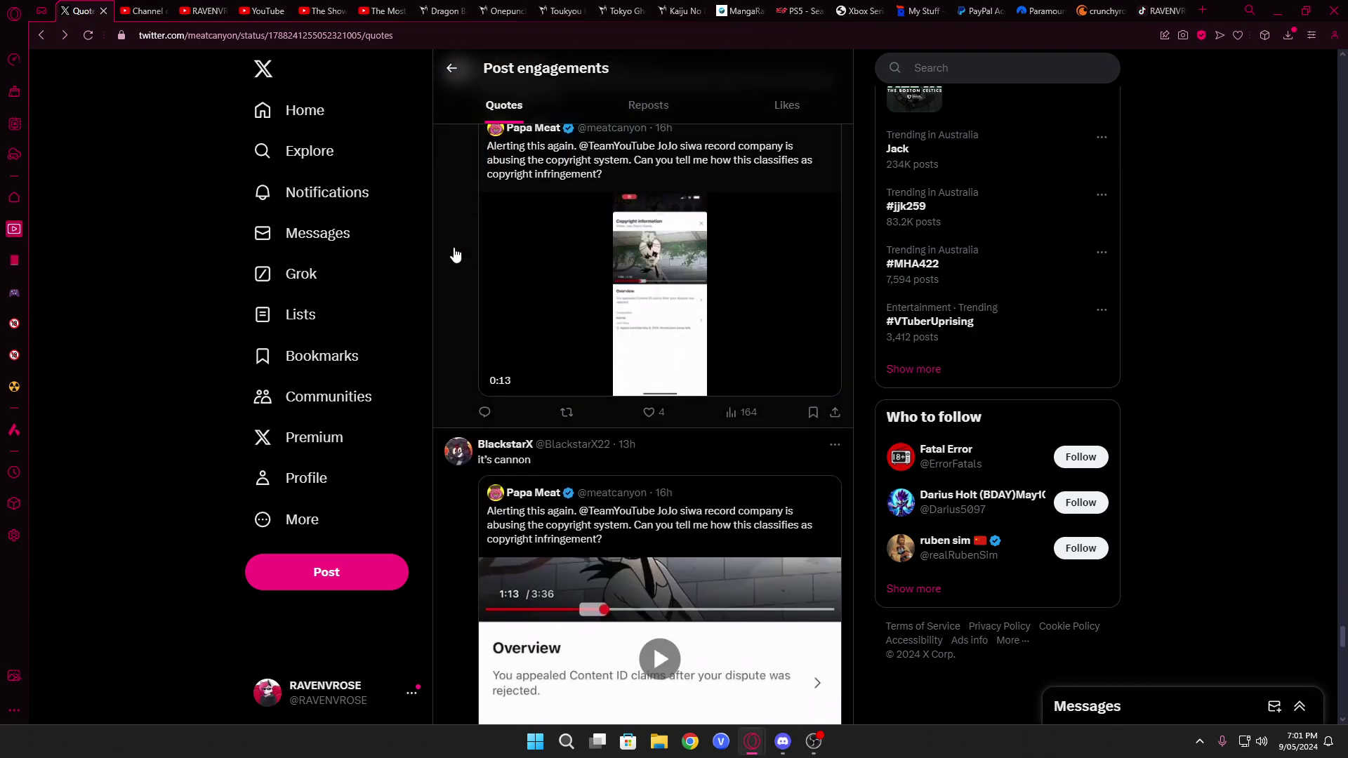
scroll(455, 255, "down", 2)
scroll(455, 255, "down", 2)
scroll(455, 255, "down", 1)
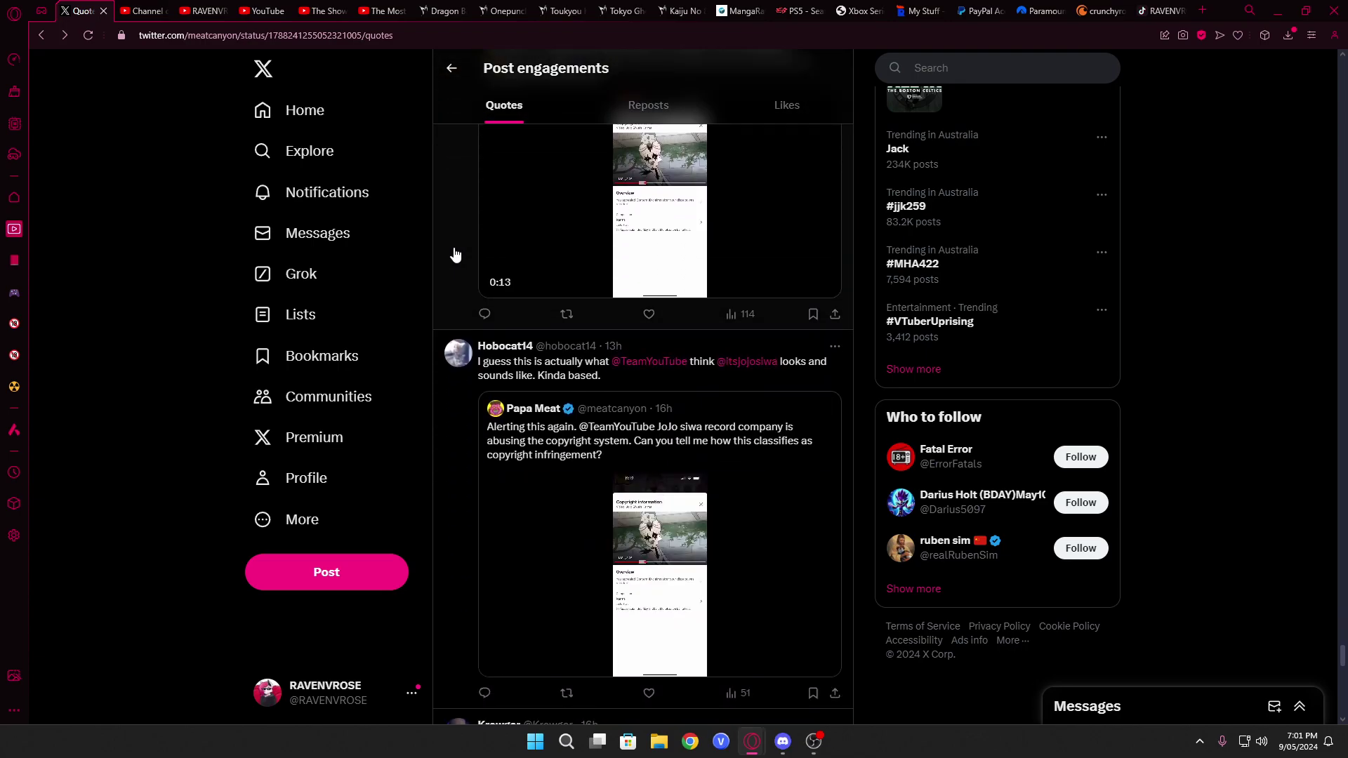
scroll(455, 255, "down", 2)
scroll(456, 255, "down", 2)
scroll(455, 255, "down", 2)
scroll(455, 255, "down", 1)
scroll(455, 256, "down", 3)
scroll(456, 255, "down", 2)
scroll(455, 255, "down", 3)
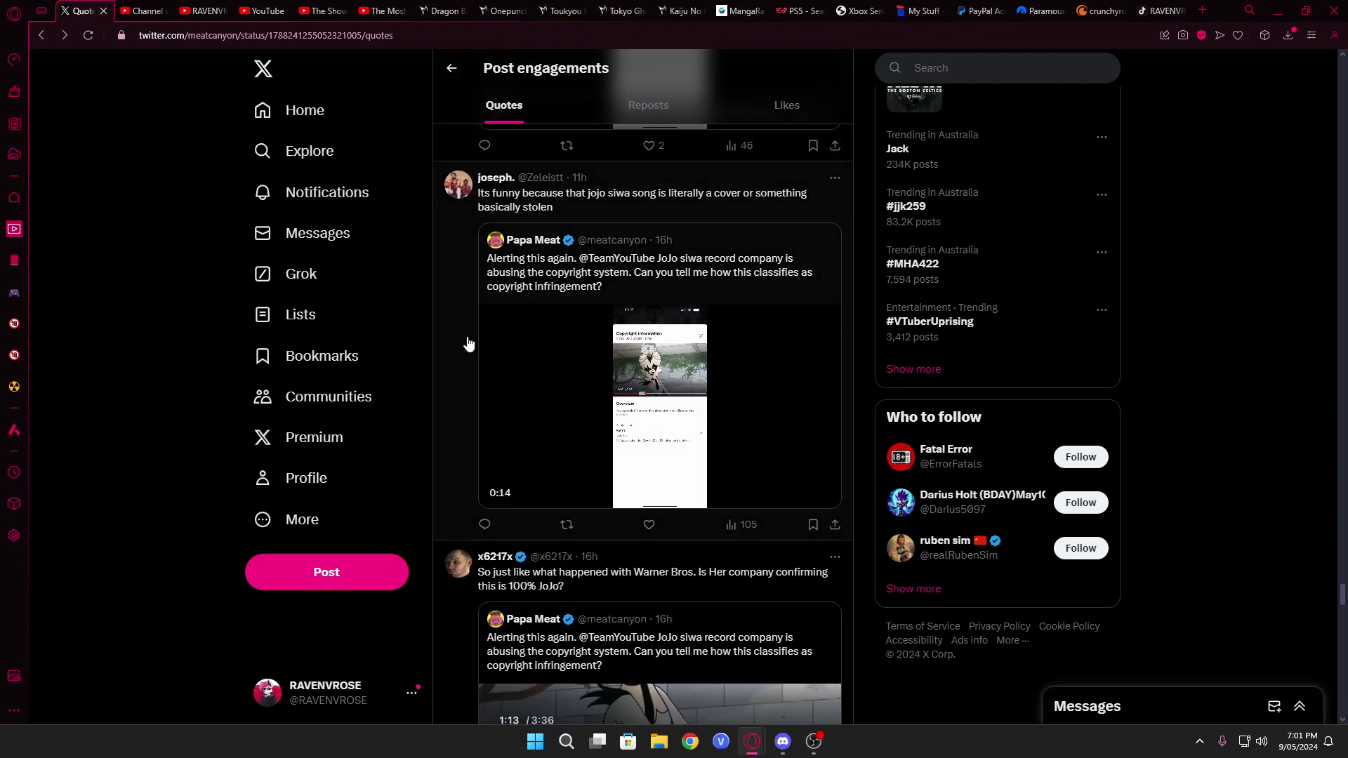
scroll(469, 344, "down", 1)
scroll(468, 345, "up", 1)
scroll(469, 345, "down", 3)
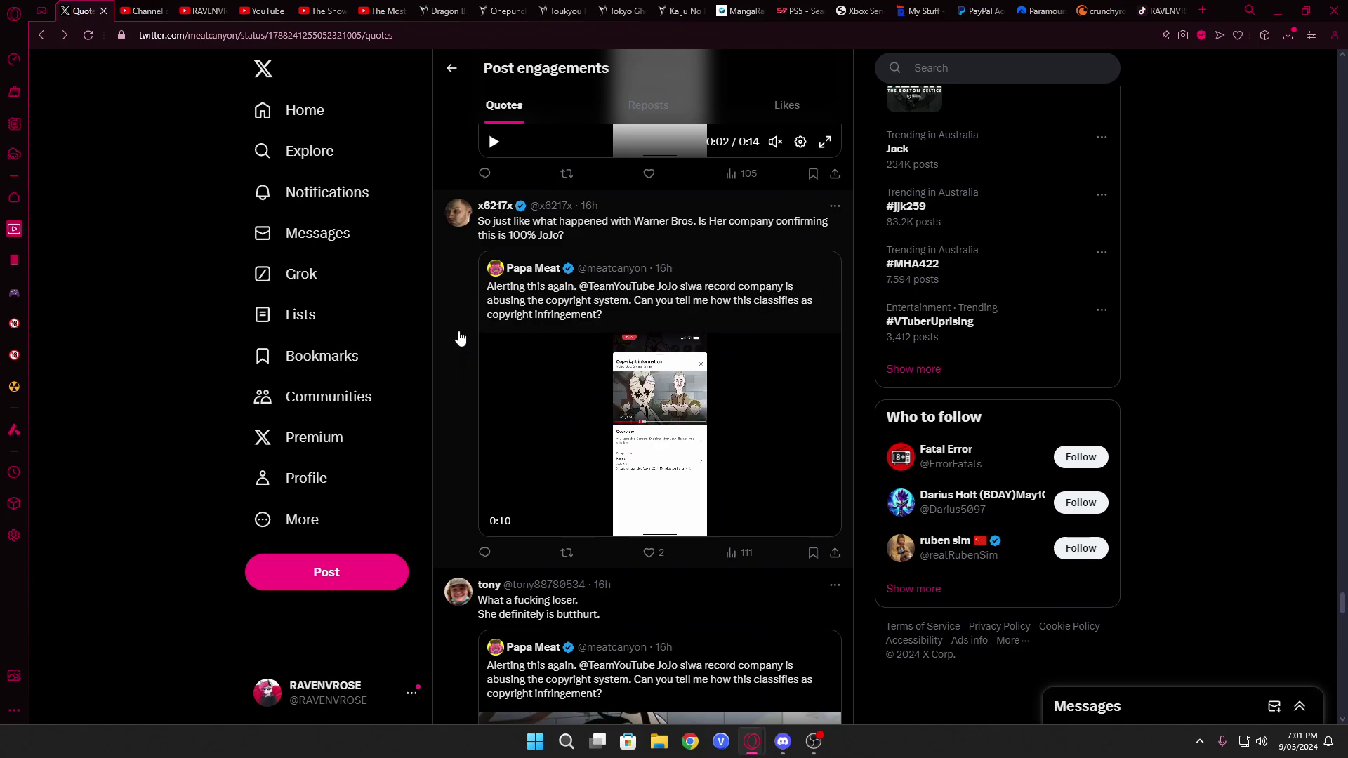
scroll(460, 338, "down", 1)
scroll(459, 339, "down", 2)
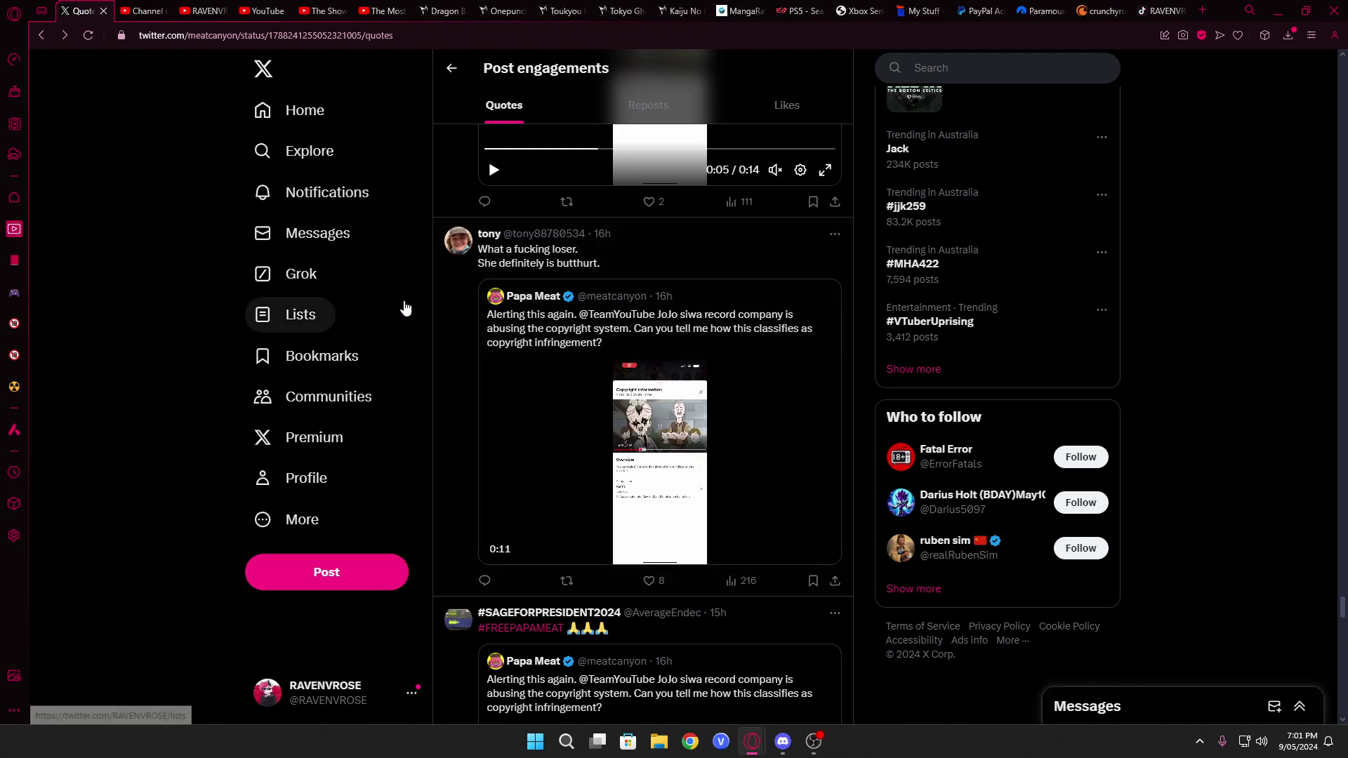
scroll(452, 319, "down", 3)
scroll(460, 218, "down", 1)
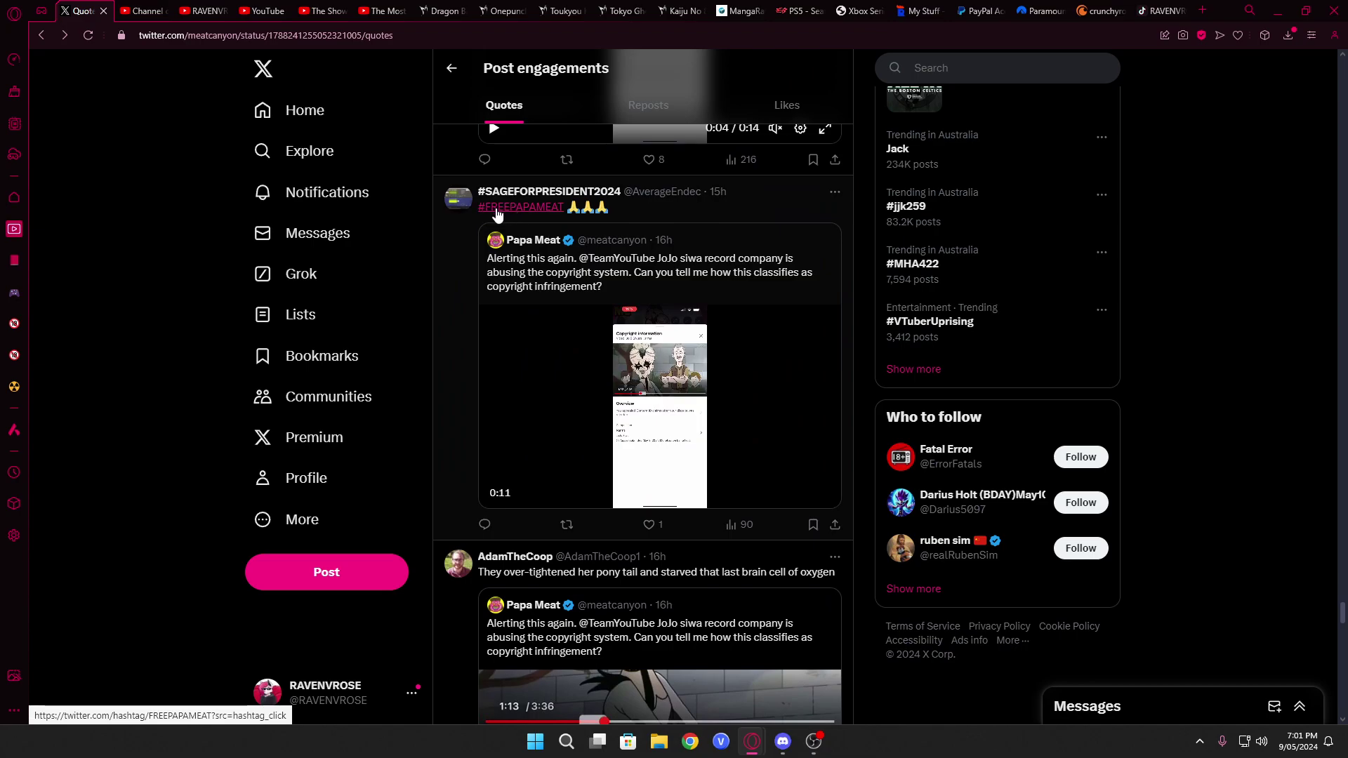
left_click(506, 221)
left_click(450, 68)
left_click(502, 134)
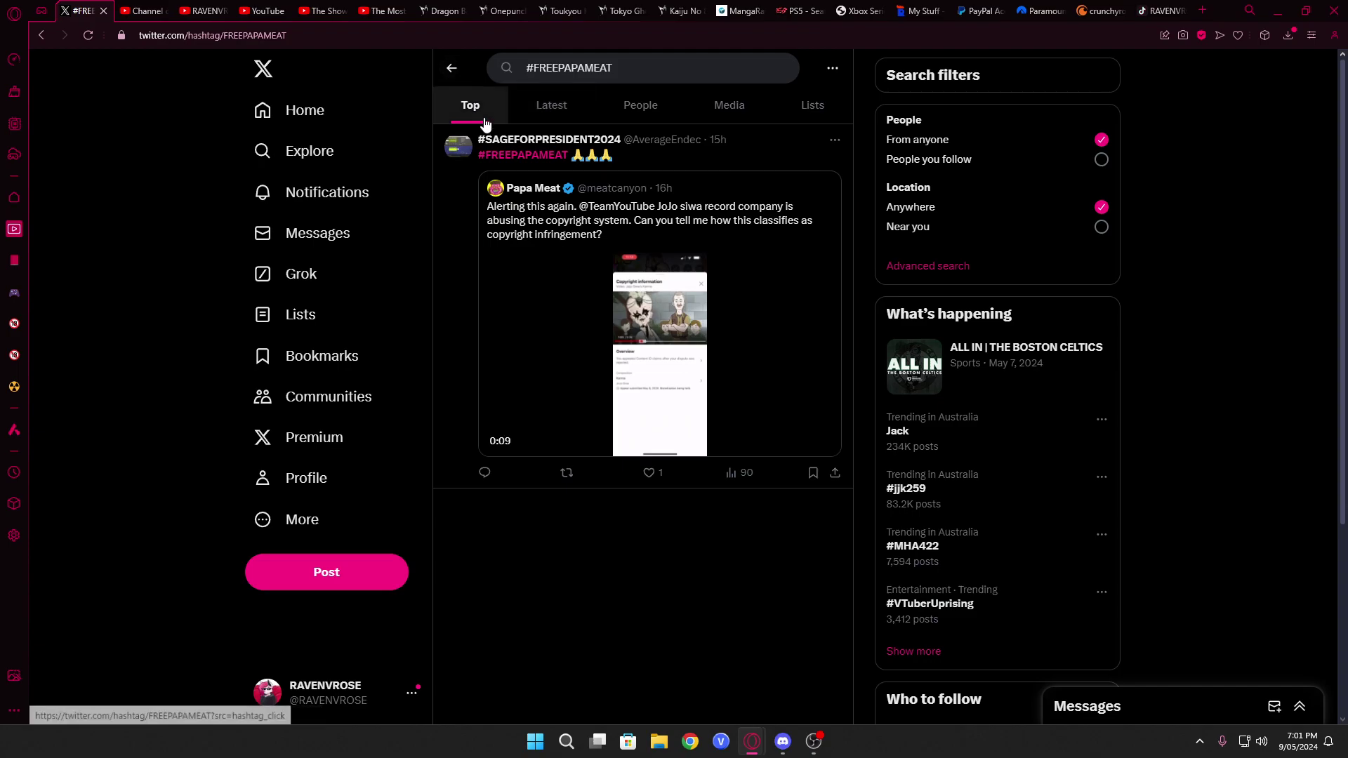
left_click_drag(478, 158, 574, 158)
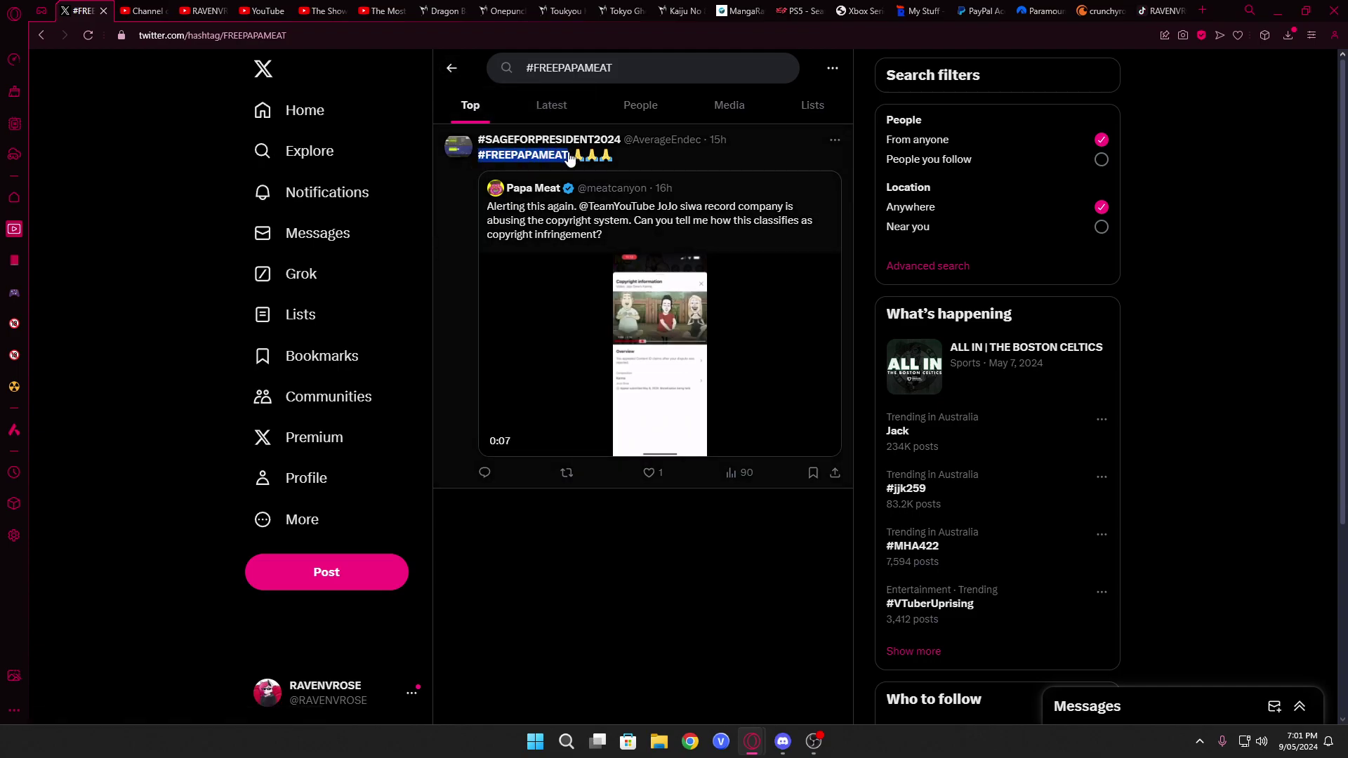
left_click(456, 196)
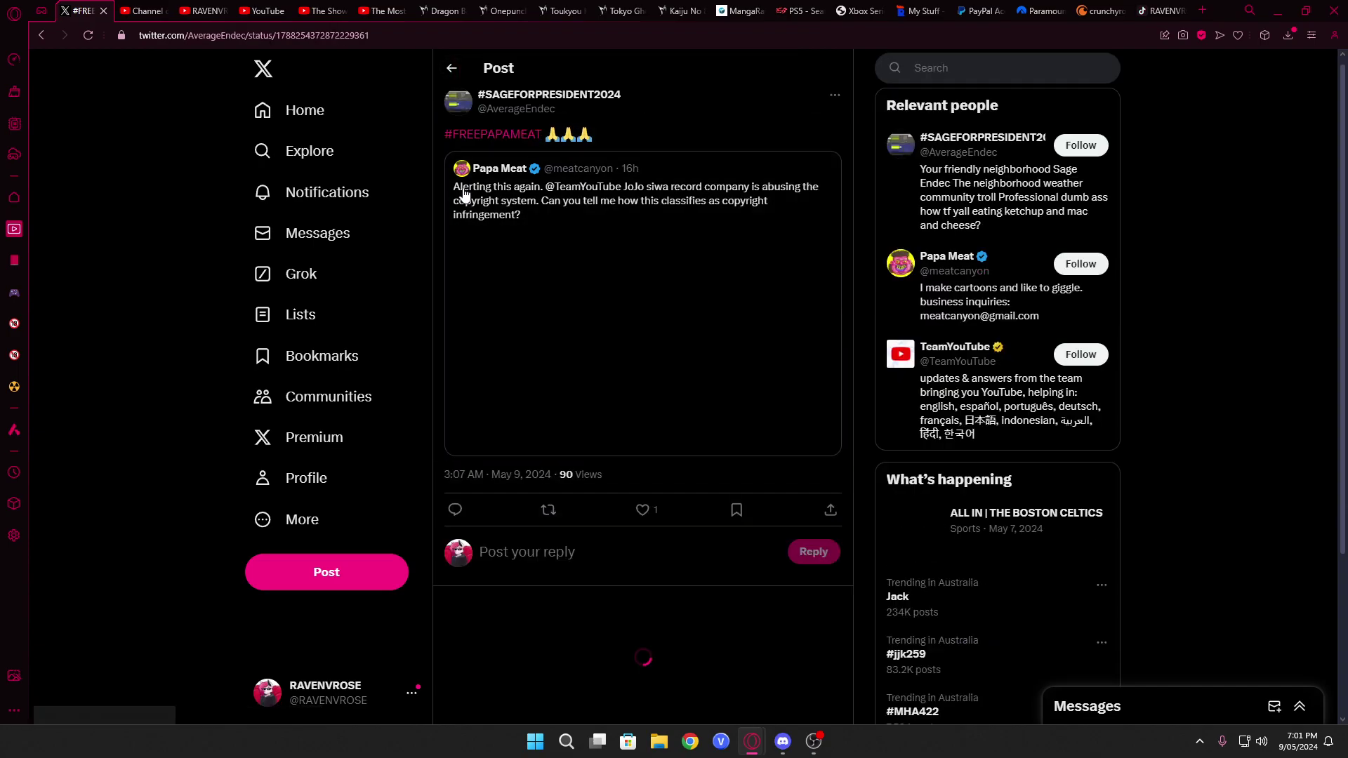
left_click(448, 70)
scroll(451, 291, "down", 3)
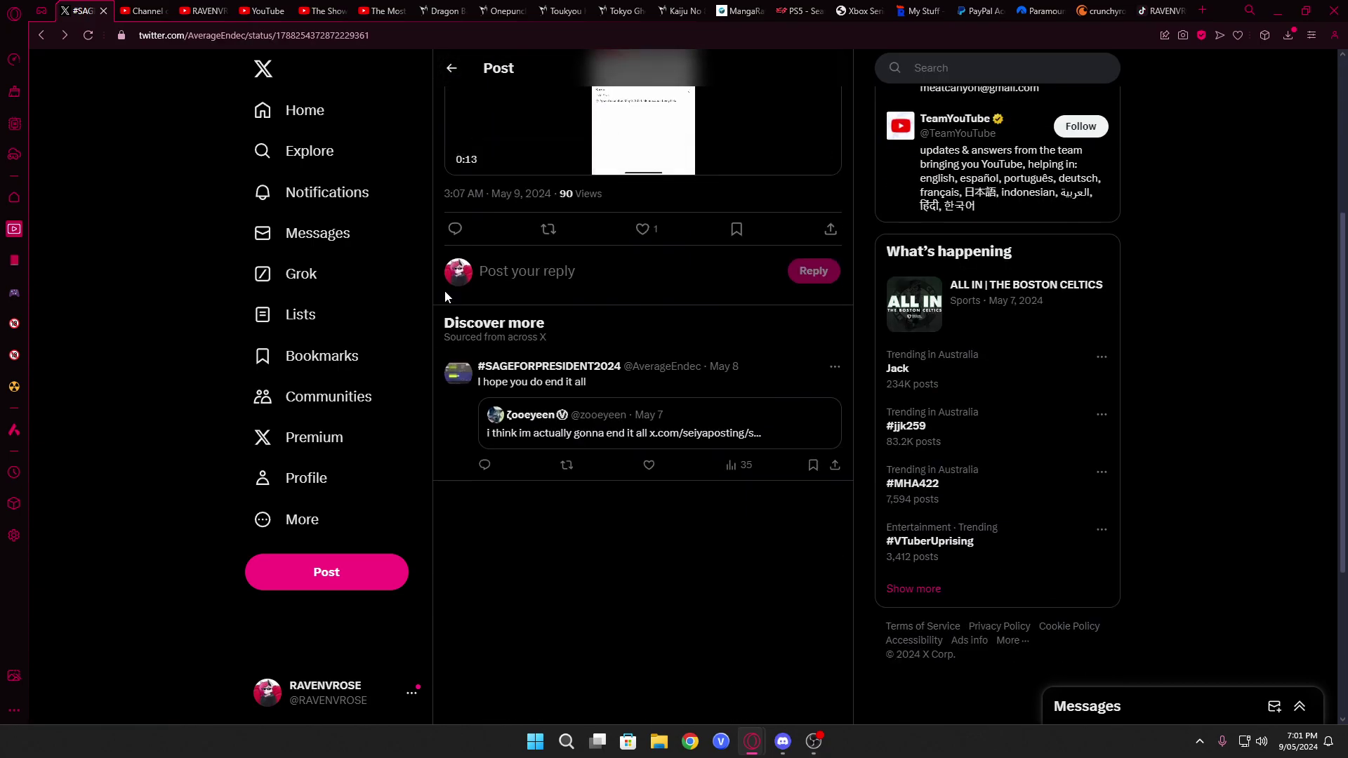
scroll(444, 289, "up", 1)
scroll(445, 288, "up", 2)
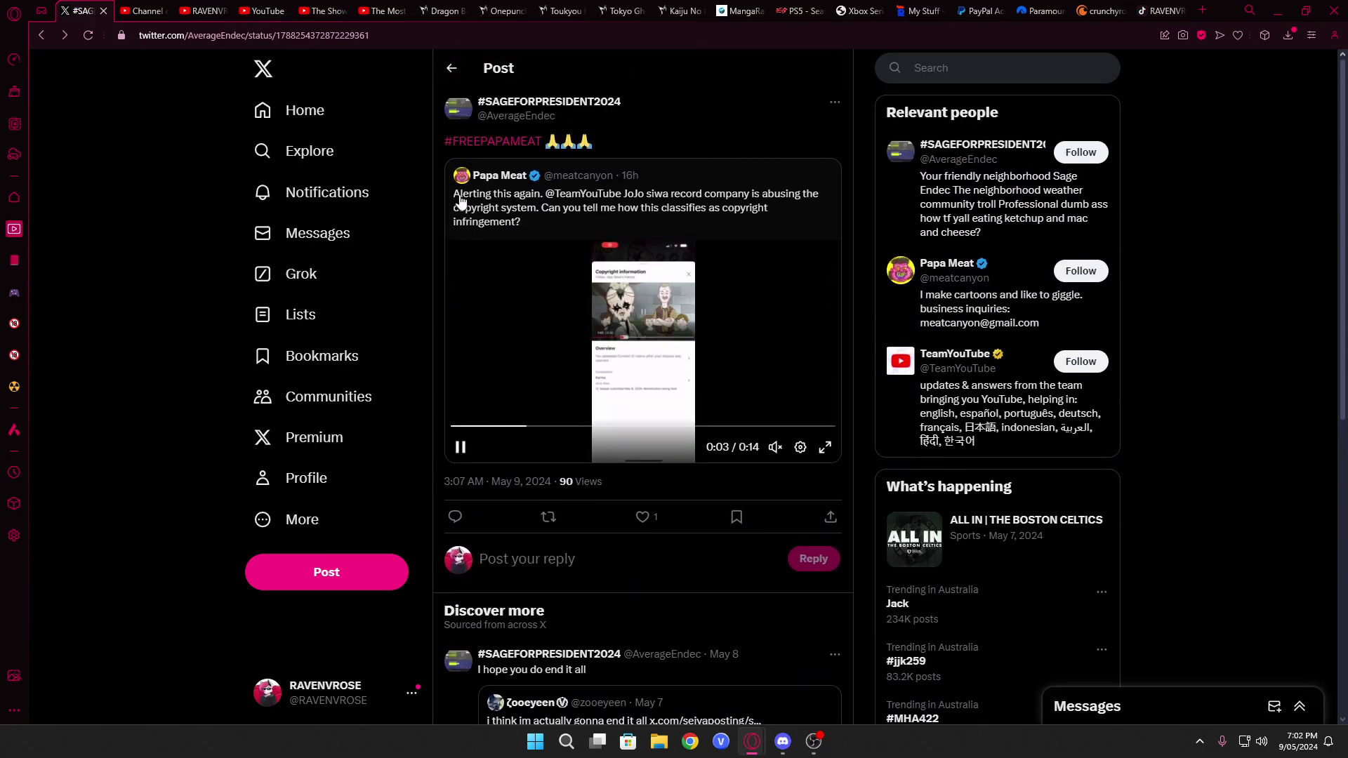
- Return to the Quotes list of Papa Meat's copyright post
left_click(451, 69)
scroll(458, 247, "down", 4)
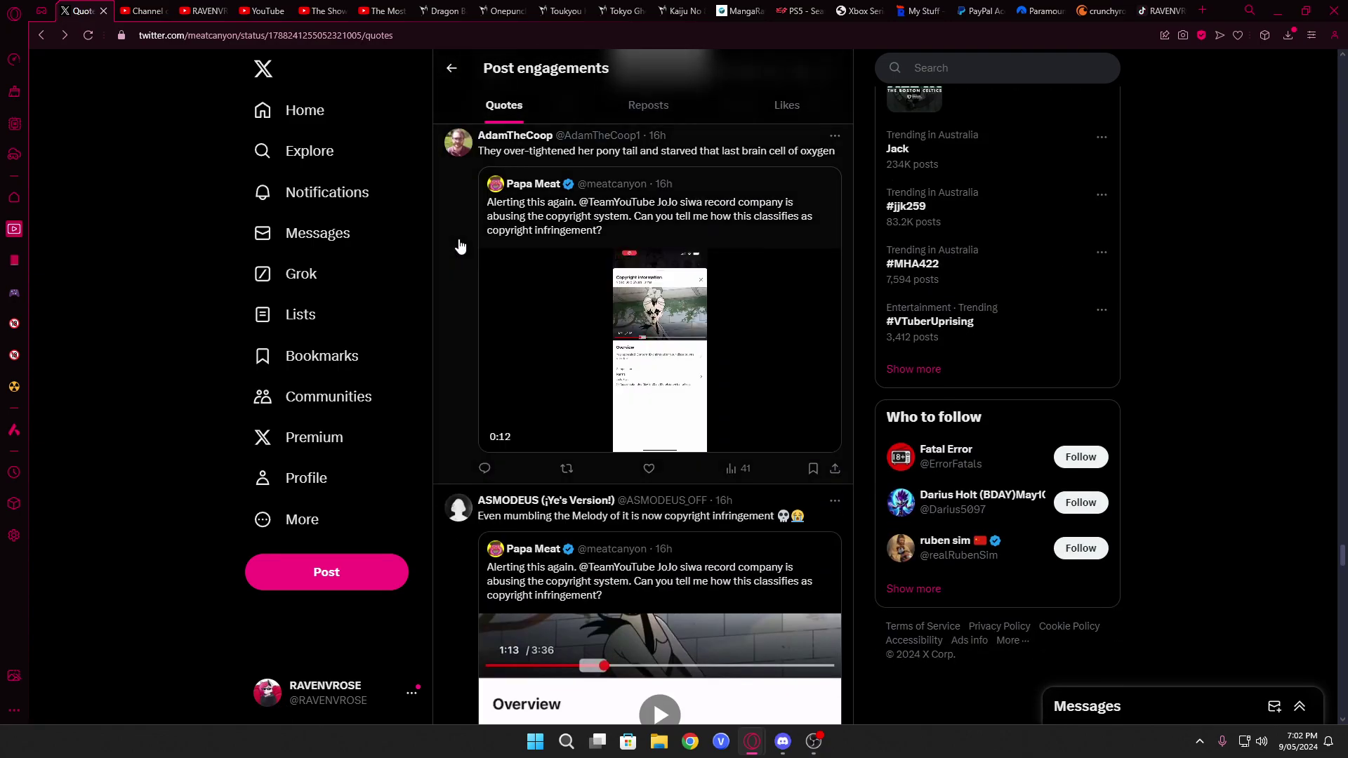
scroll(458, 245, "down", 4)
scroll(458, 245, "up", 1)
scroll(459, 245, "up", 2)
scroll(458, 245, "up", 1)
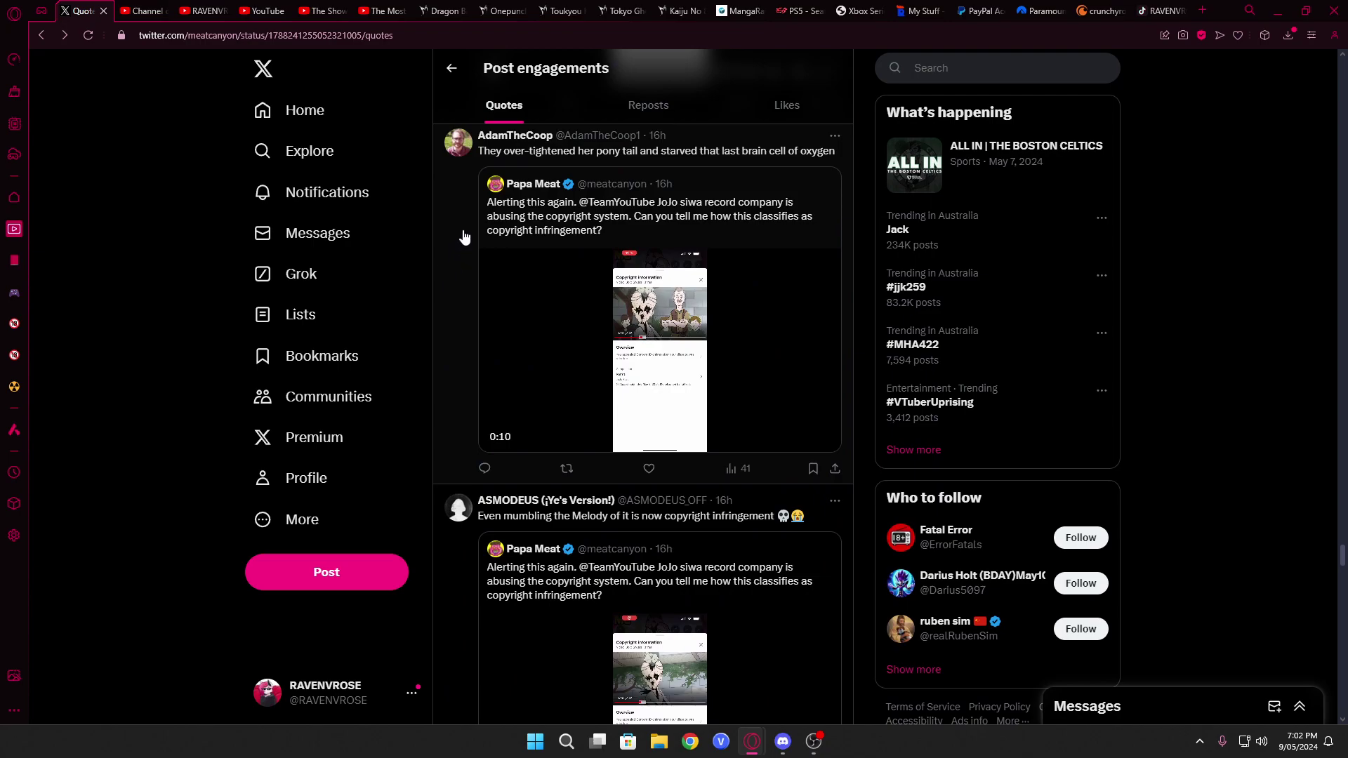
scroll(476, 245, "down", 3)
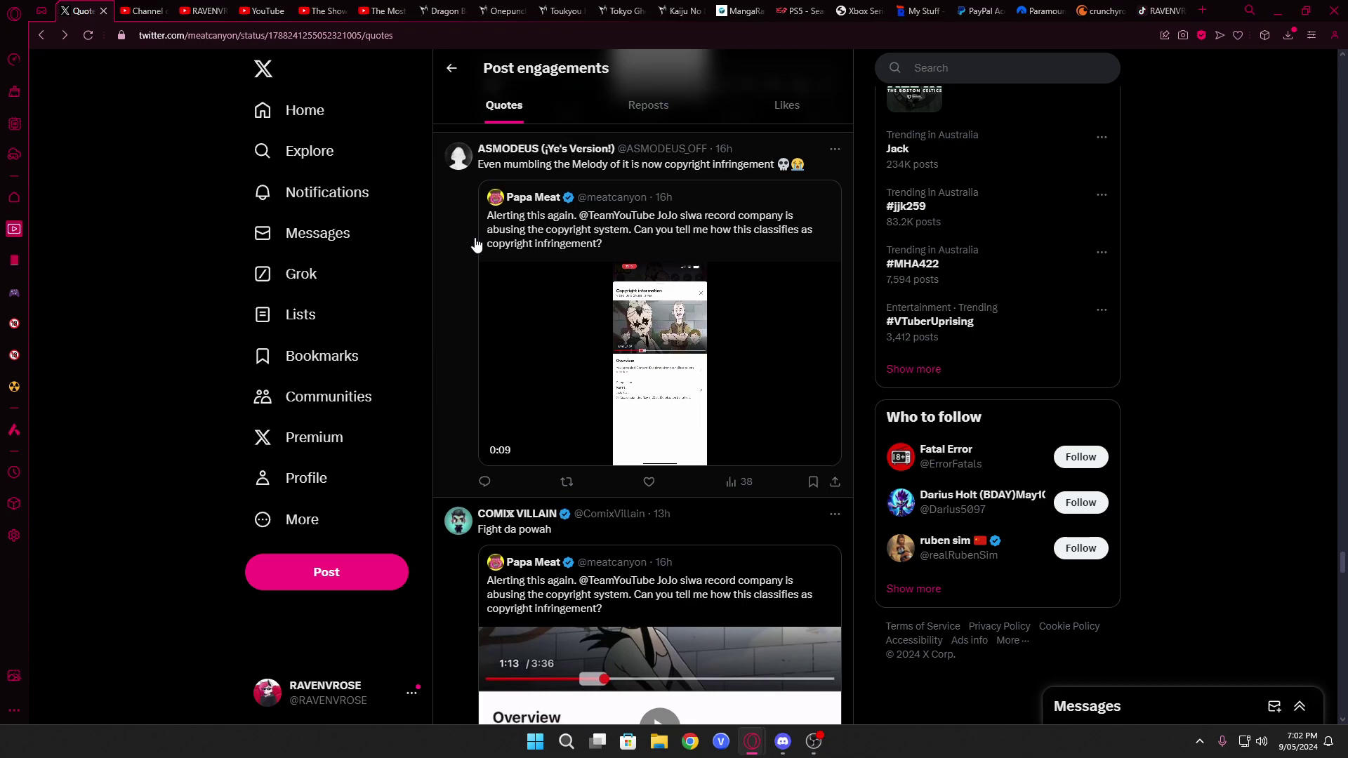
scroll(469, 249, "down", 3)
scroll(463, 255, "down", 3)
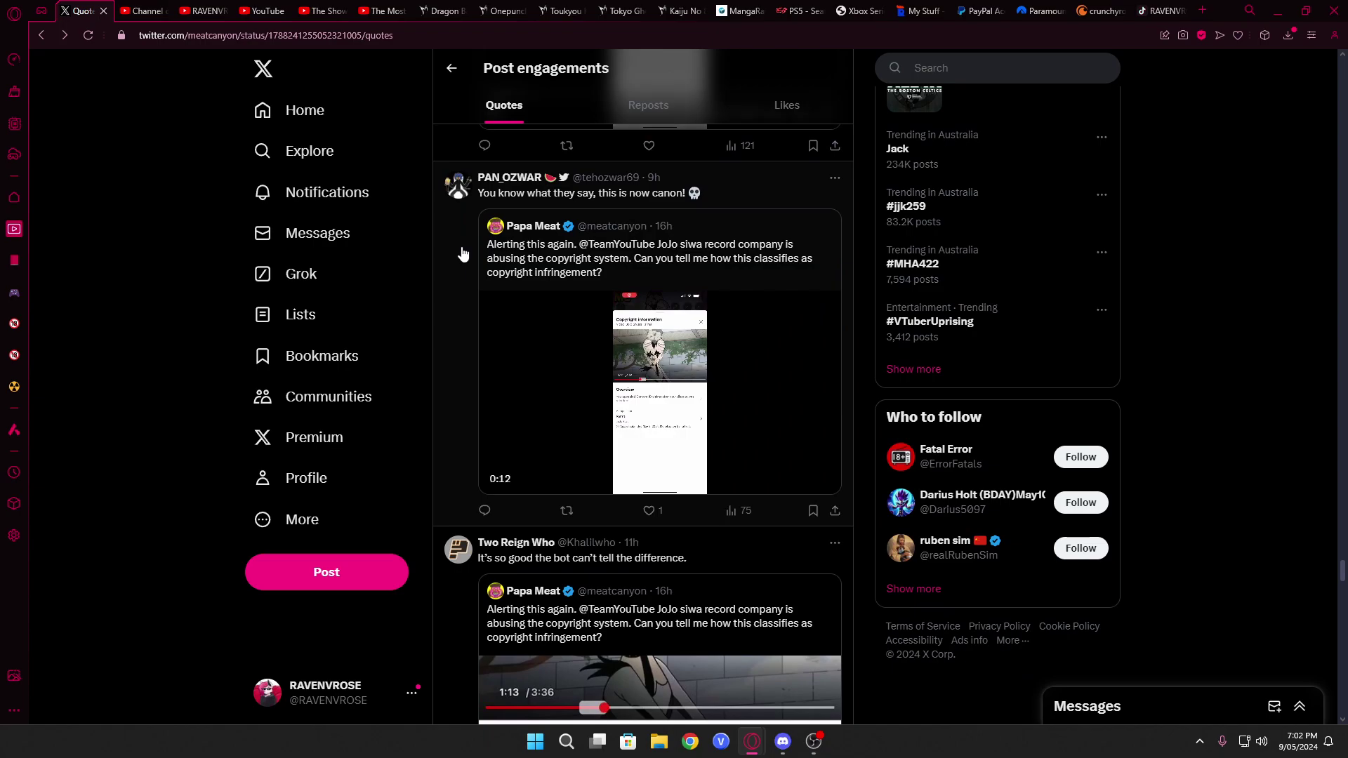
scroll(463, 255, "down", 2)
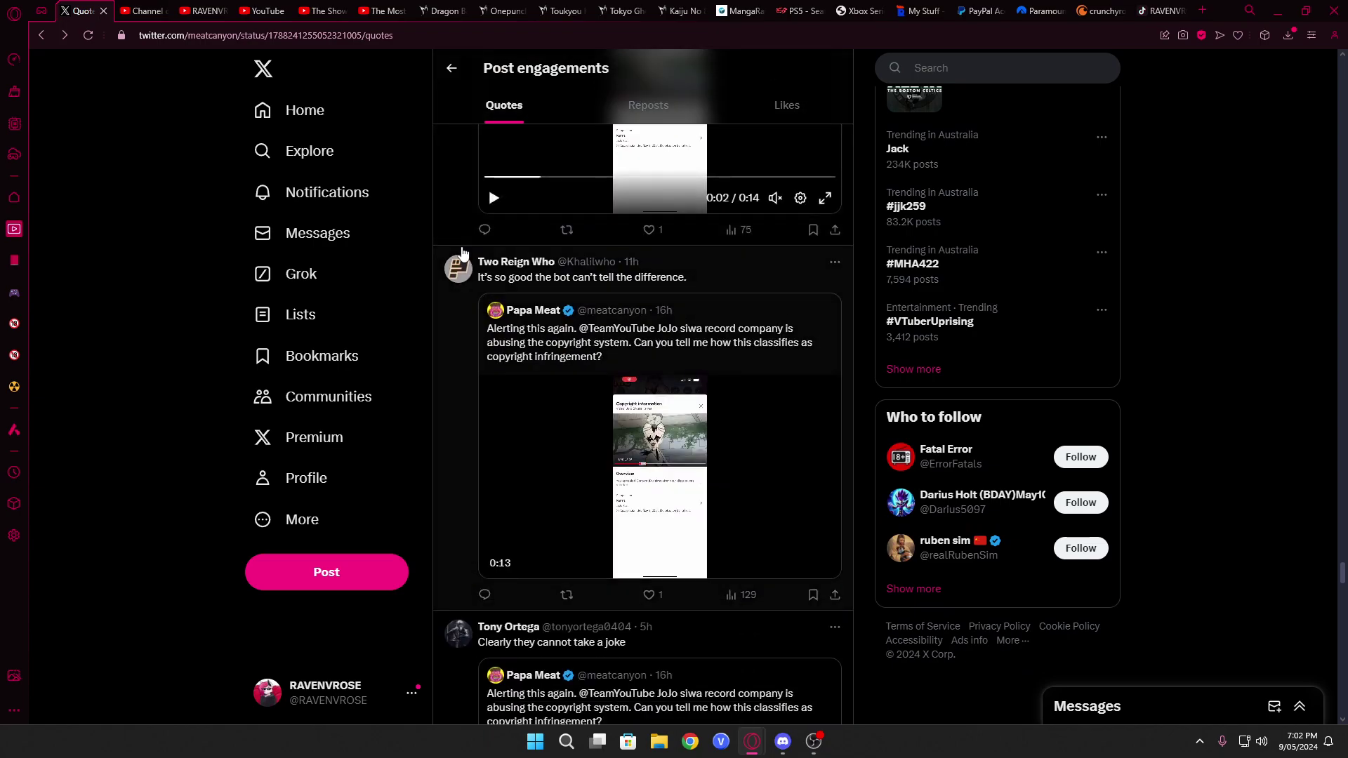
scroll(462, 256, "down", 3)
scroll(463, 255, "down", 2)
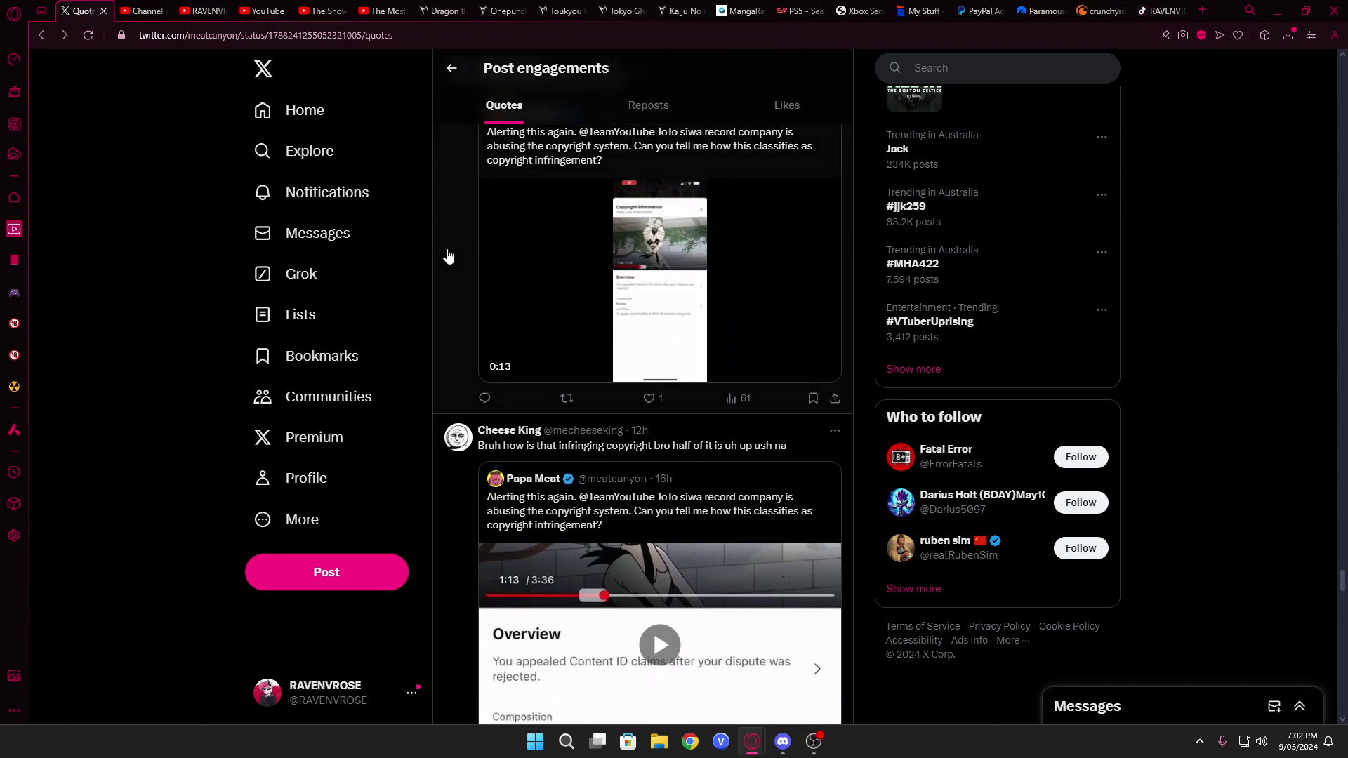
scroll(463, 255, "down", 1)
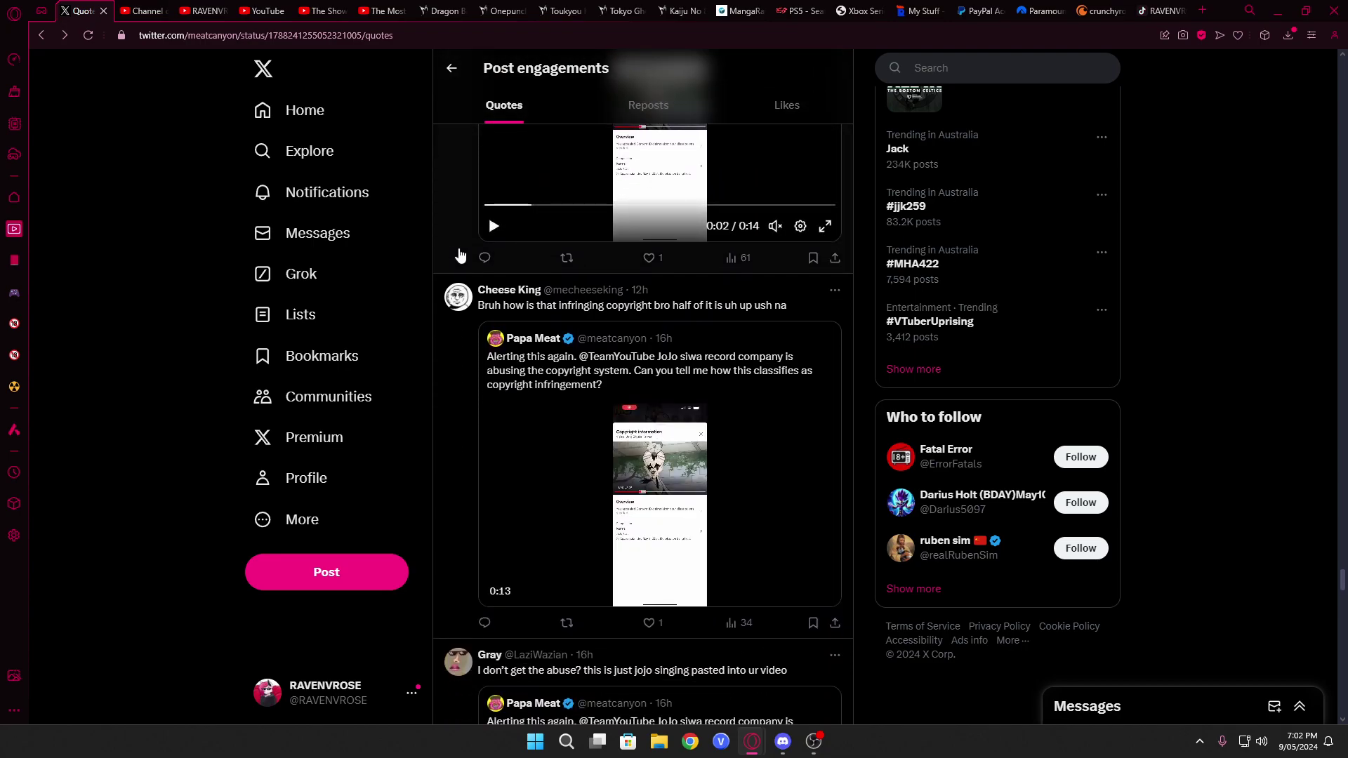
scroll(461, 256, "down", 1)
scroll(460, 255, "down", 2)
scroll(460, 255, "down", 1)
scroll(461, 256, "down", 2)
scroll(461, 255, "down", 1)
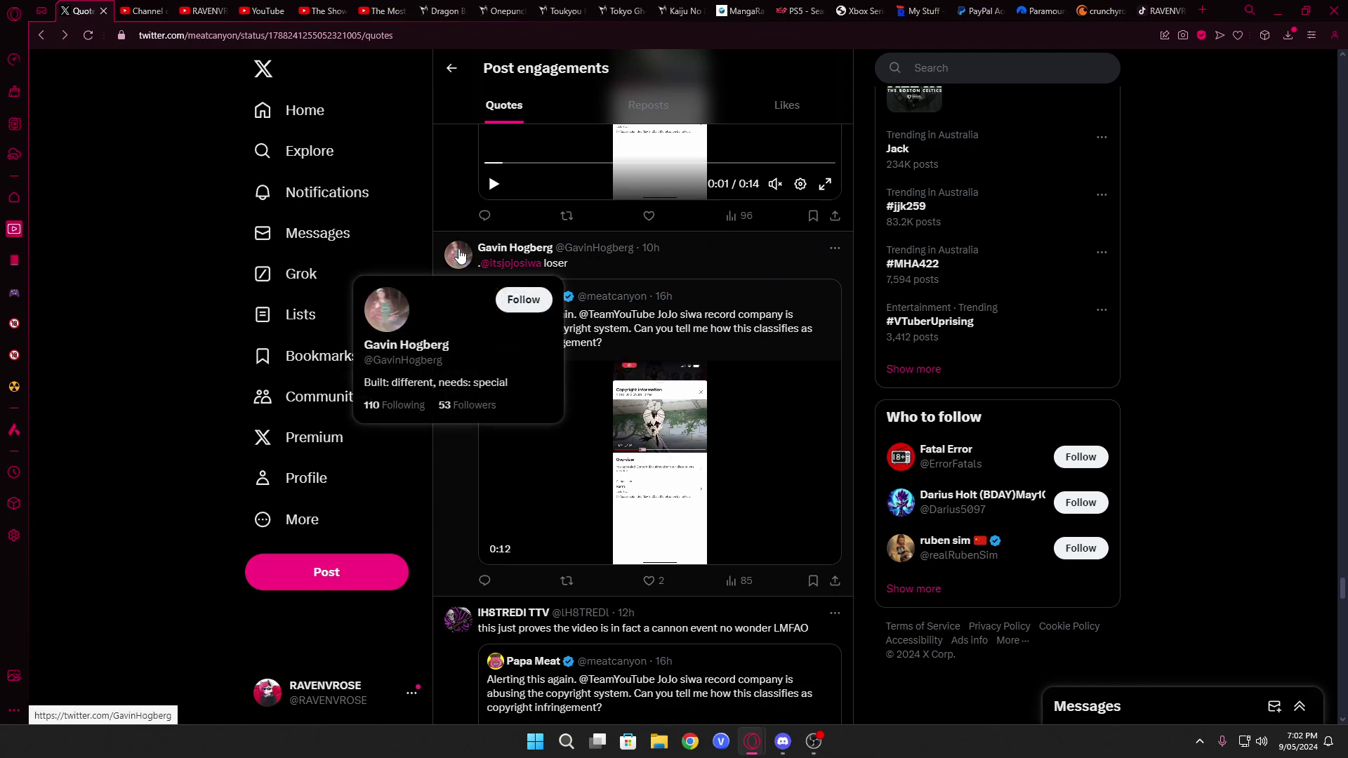
scroll(461, 255, "down", 1)
scroll(460, 255, "down", 2)
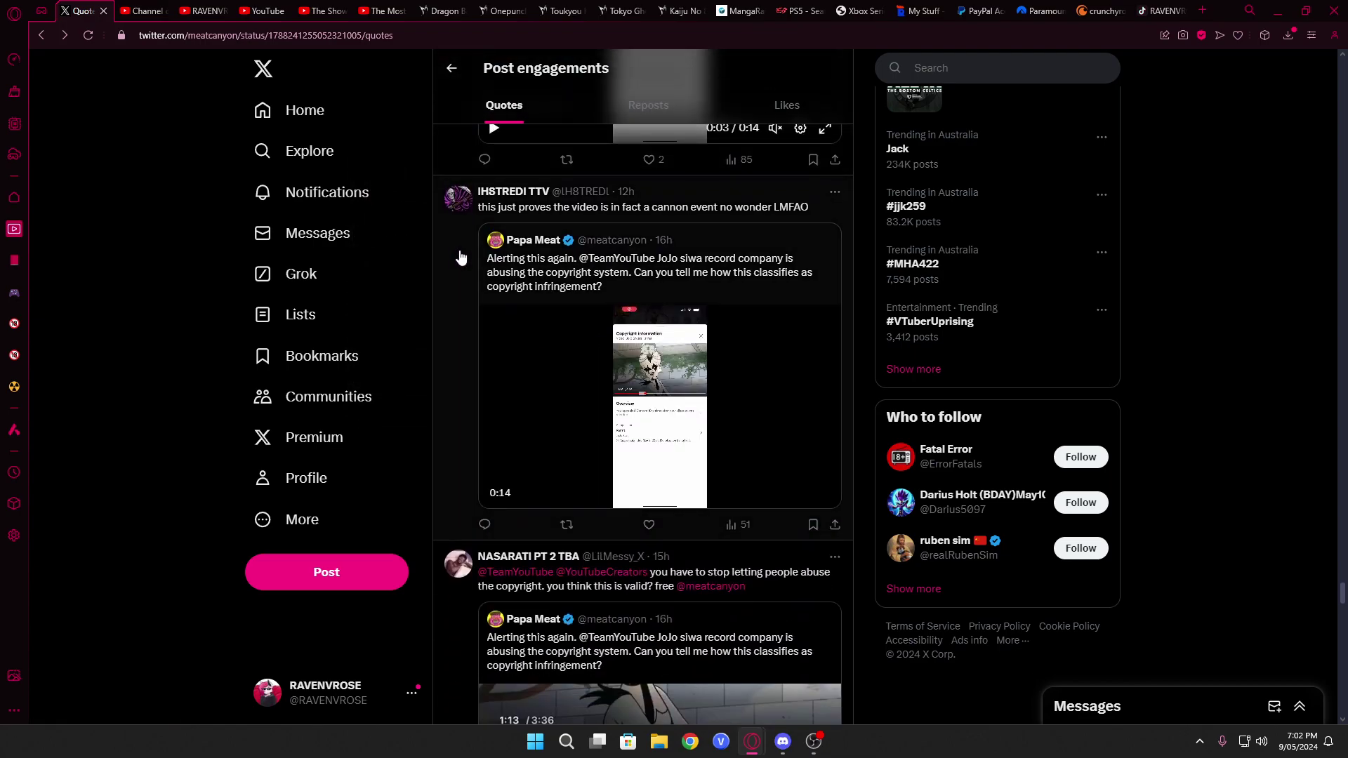
scroll(460, 256, "down", 1)
scroll(461, 256, "down", 2)
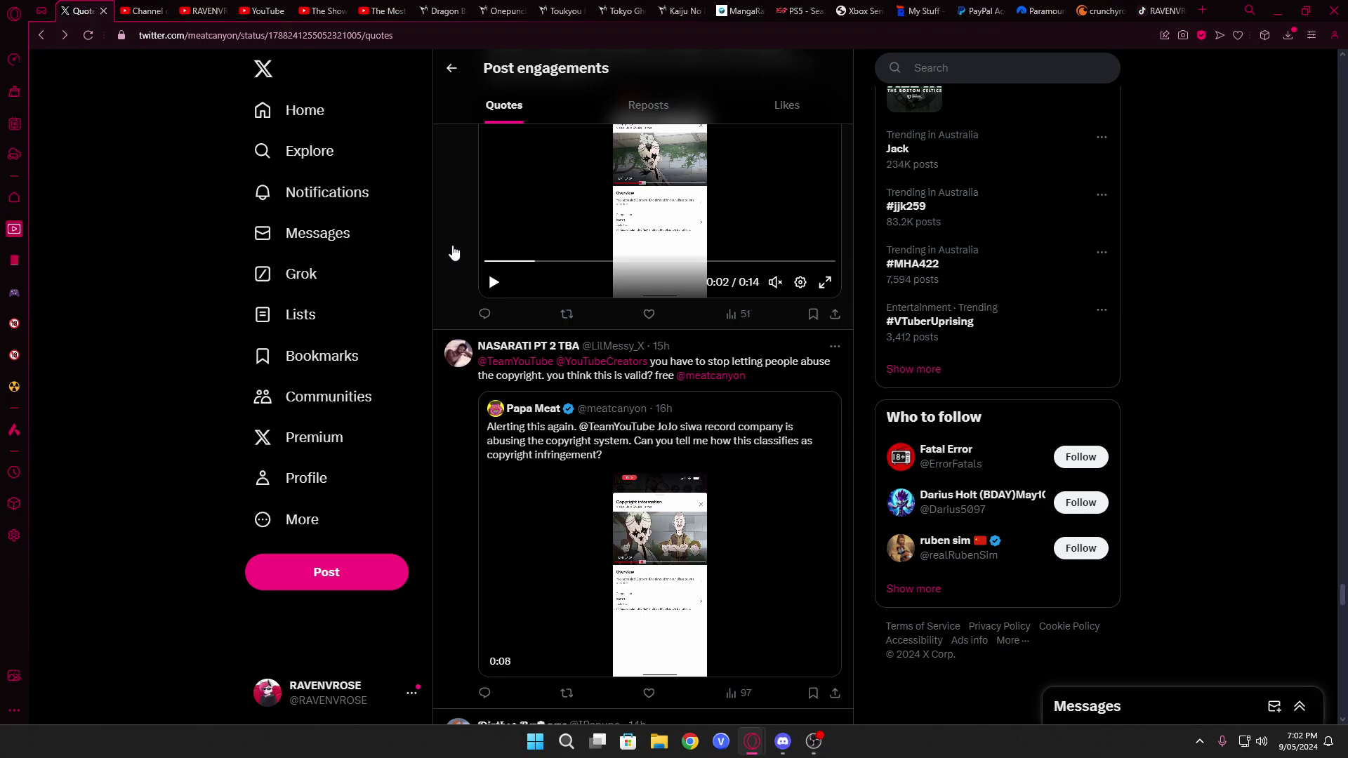
scroll(453, 253, "up", 2)
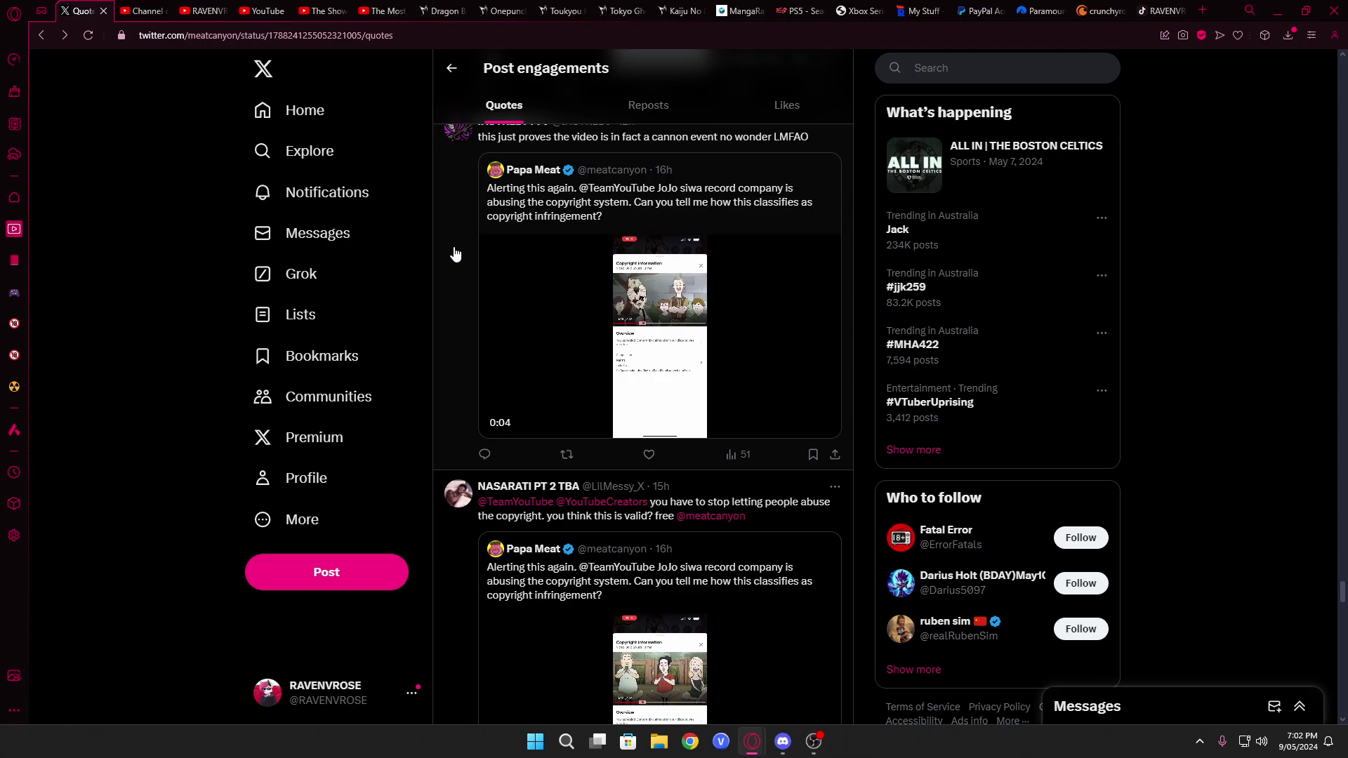
scroll(455, 253, "down", 3)
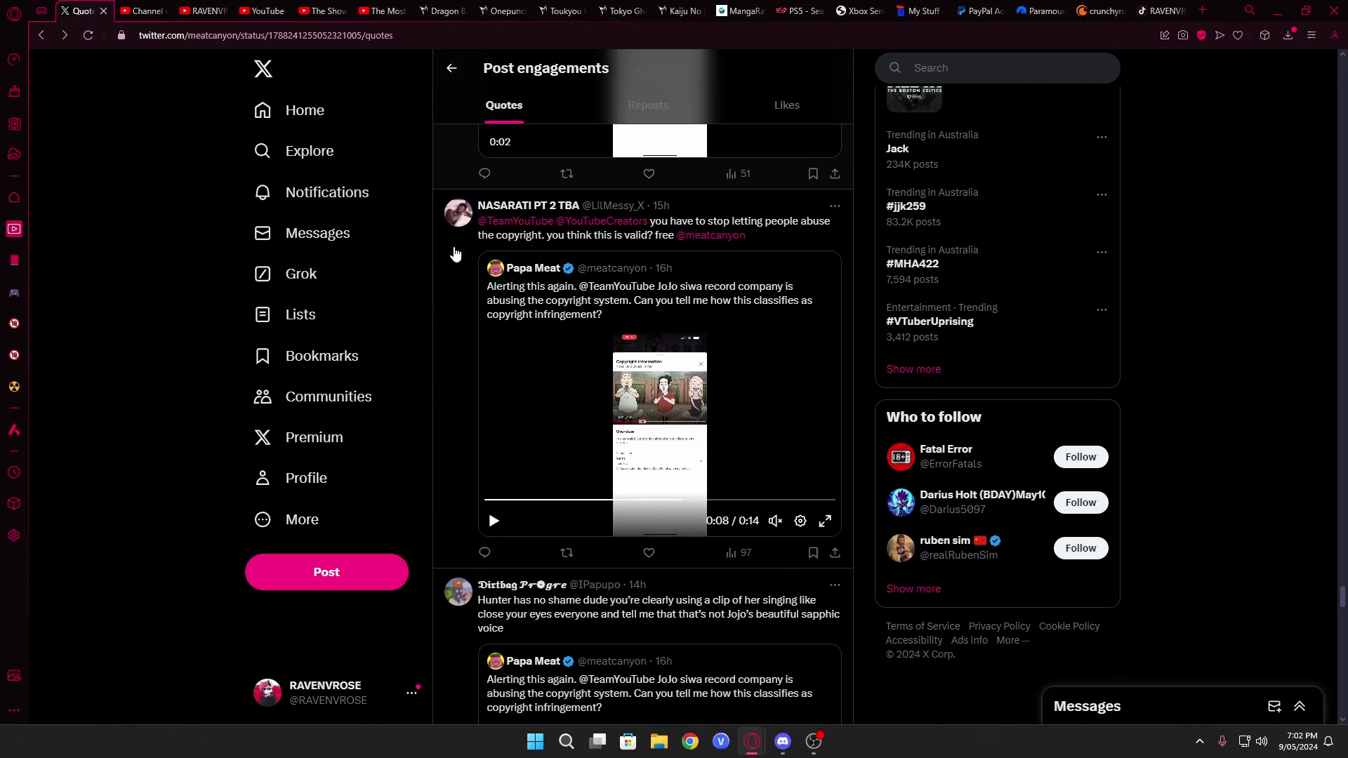
scroll(446, 247, "down", 1)
scroll(445, 246, "down", 3)
scroll(448, 246, "down", 2)
scroll(451, 247, "down", 2)
scroll(453, 246, "down", 1)
scroll(453, 246, "down", 1)
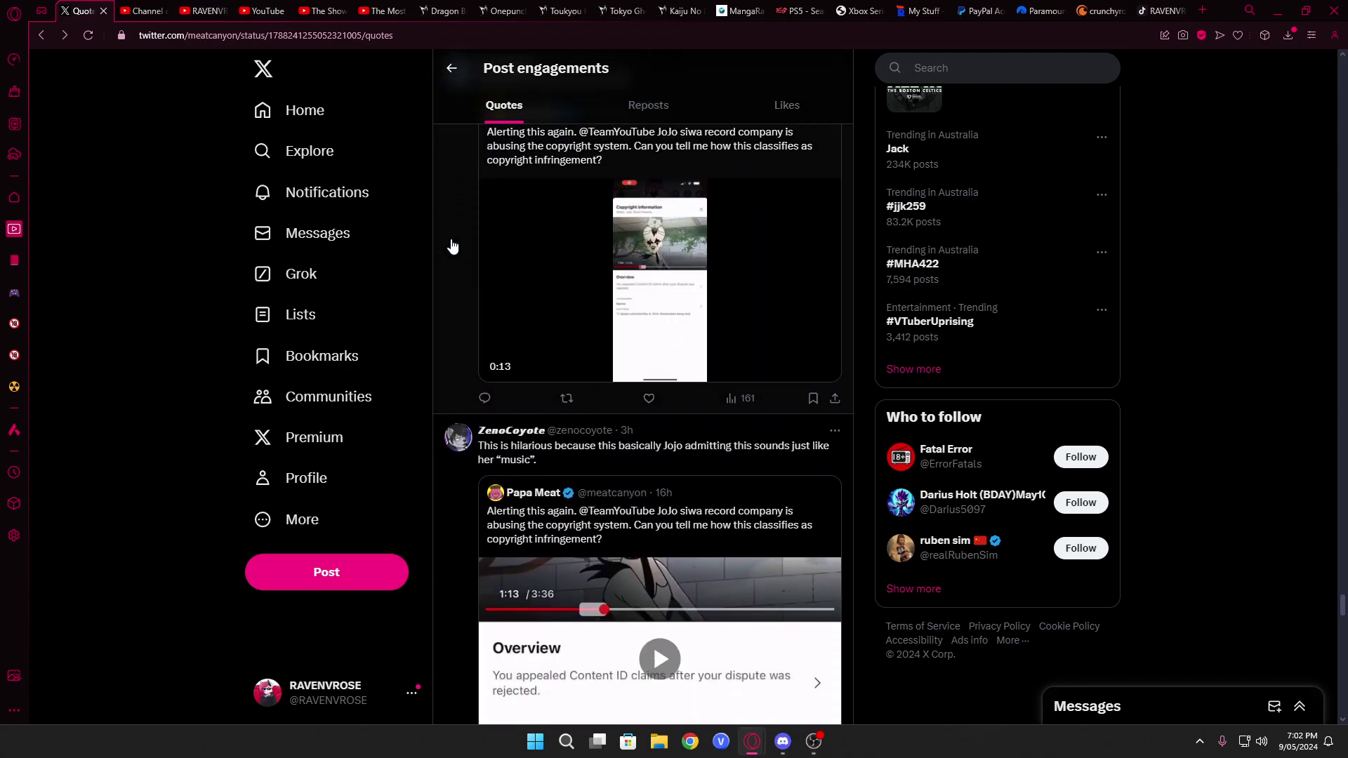
scroll(452, 246, "down", 1)
scroll(452, 248, "down", 2)
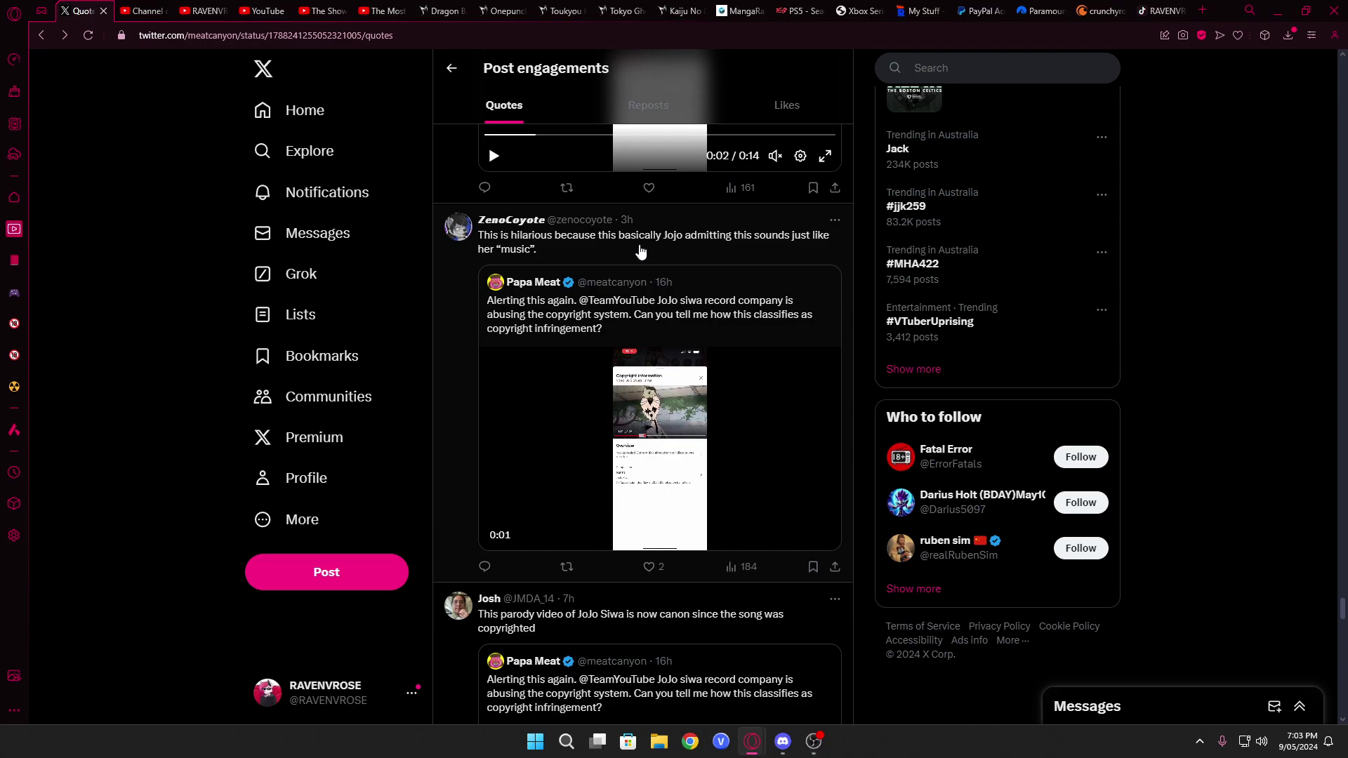
scroll(637, 247, "down", 3)
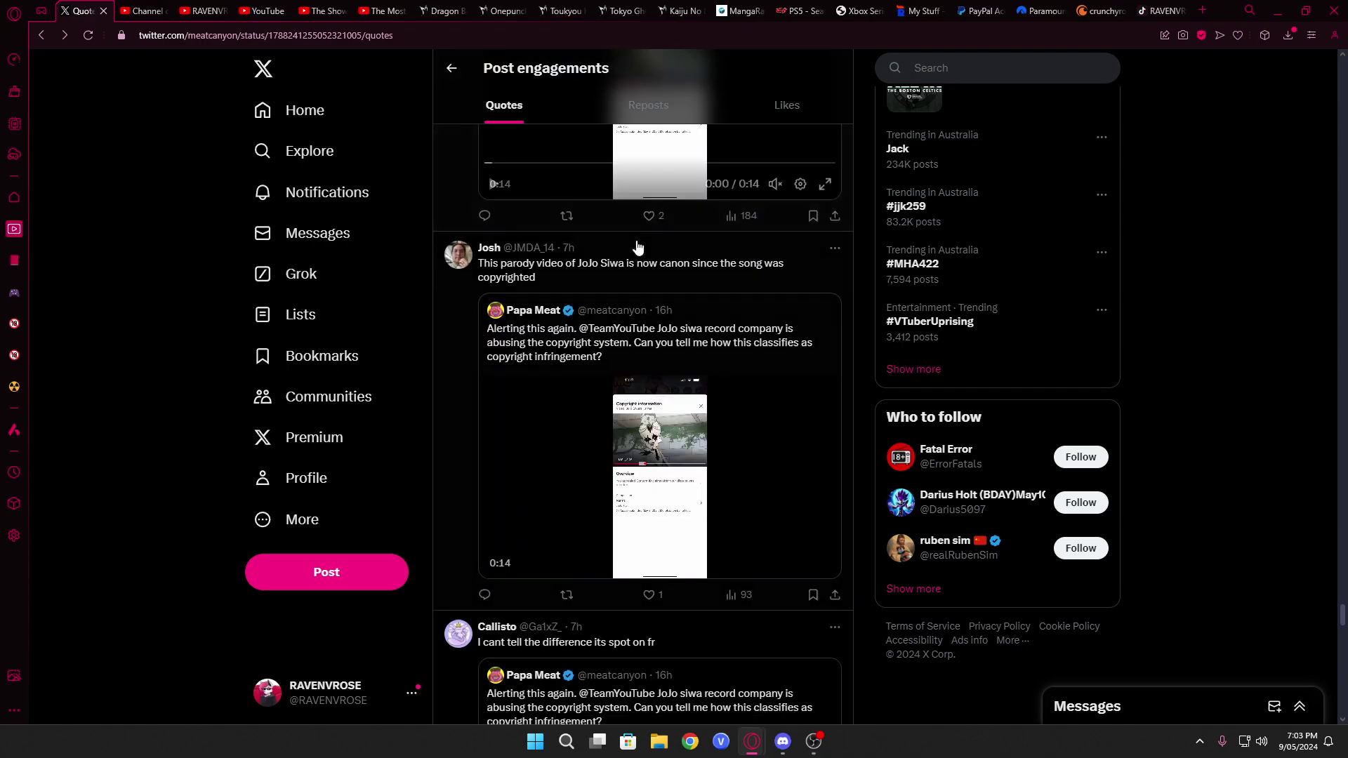
scroll(637, 247, "down", 1)
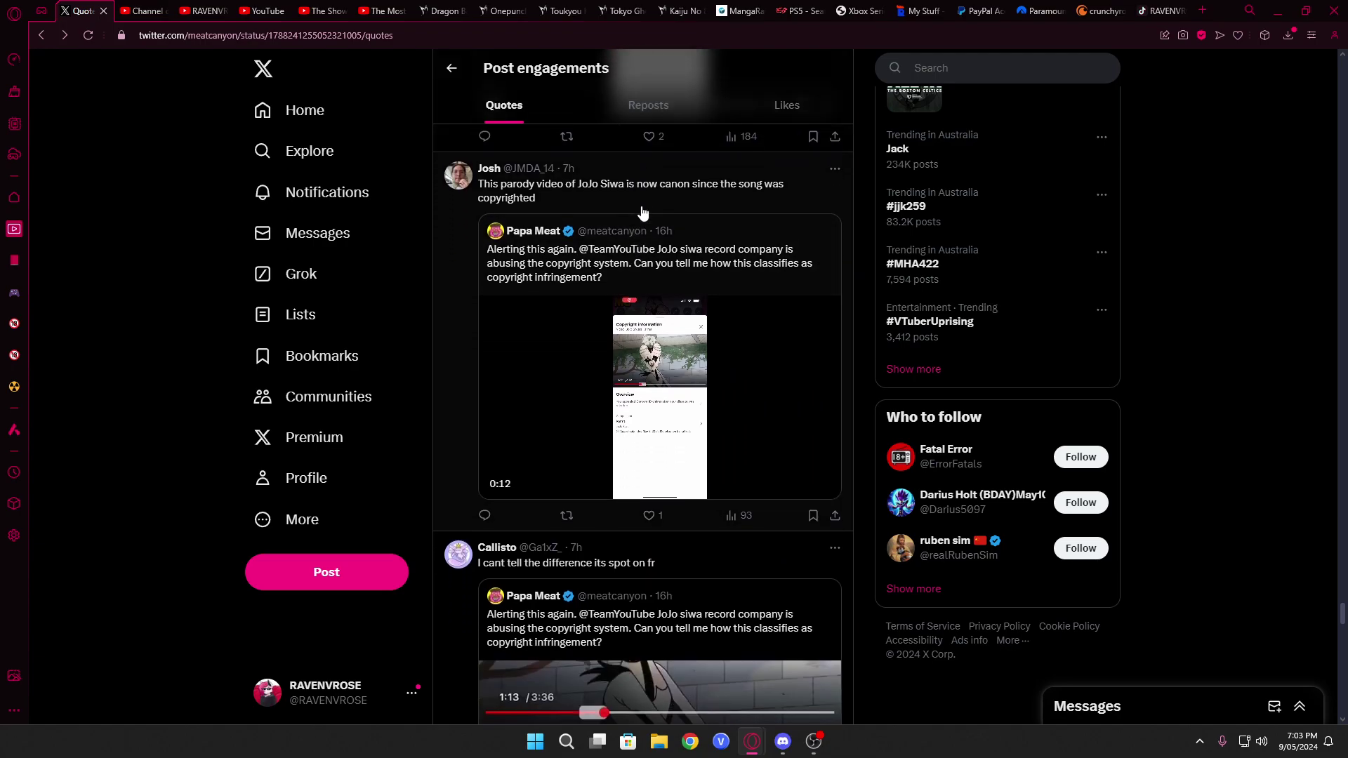
scroll(641, 211, "down", 3)
scroll(641, 211, "down", 1)
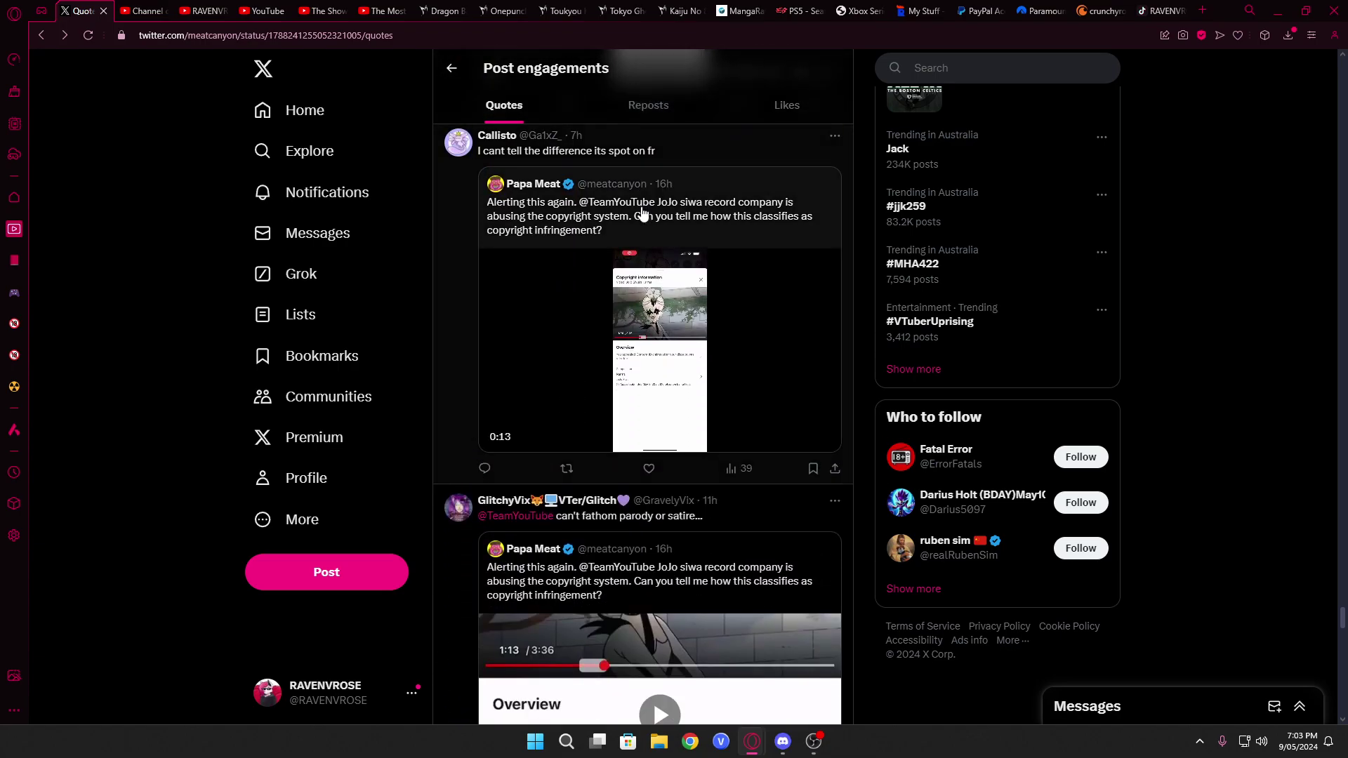
scroll(641, 214, "down", 3)
scroll(642, 214, "down", 2)
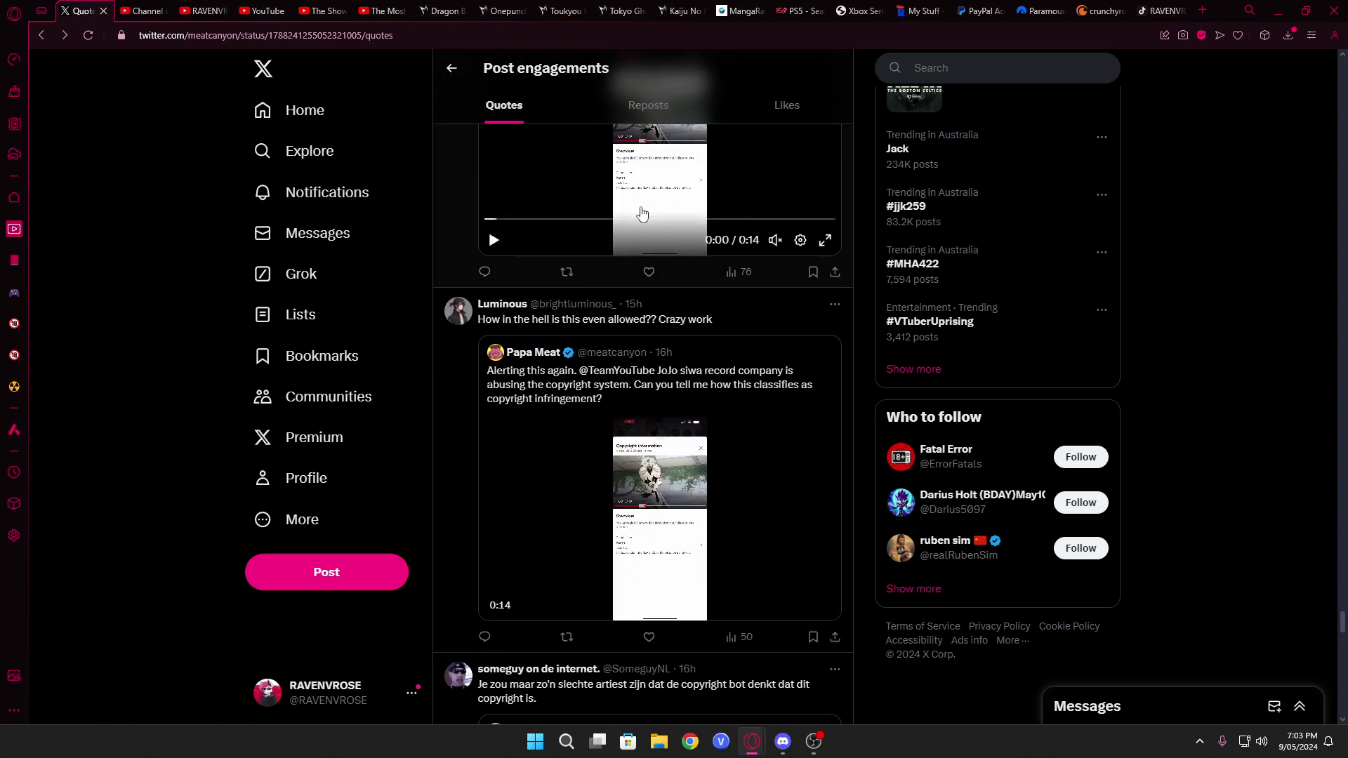
scroll(641, 214, "down", 1)
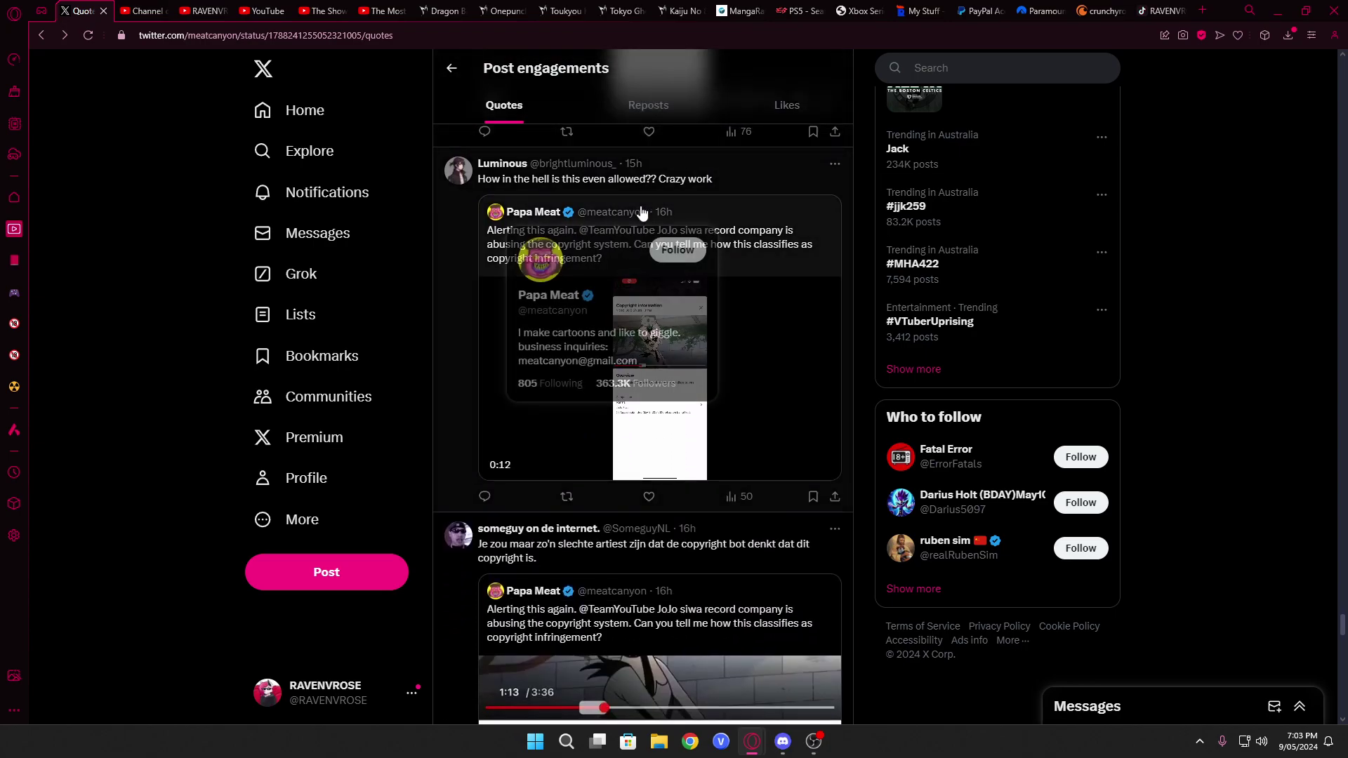
scroll(642, 213, "down", 2)
scroll(641, 214, "down", 2)
scroll(641, 214, "down", 2)
scroll(555, 266, "down", 2)
scroll(555, 267, "down", 2)
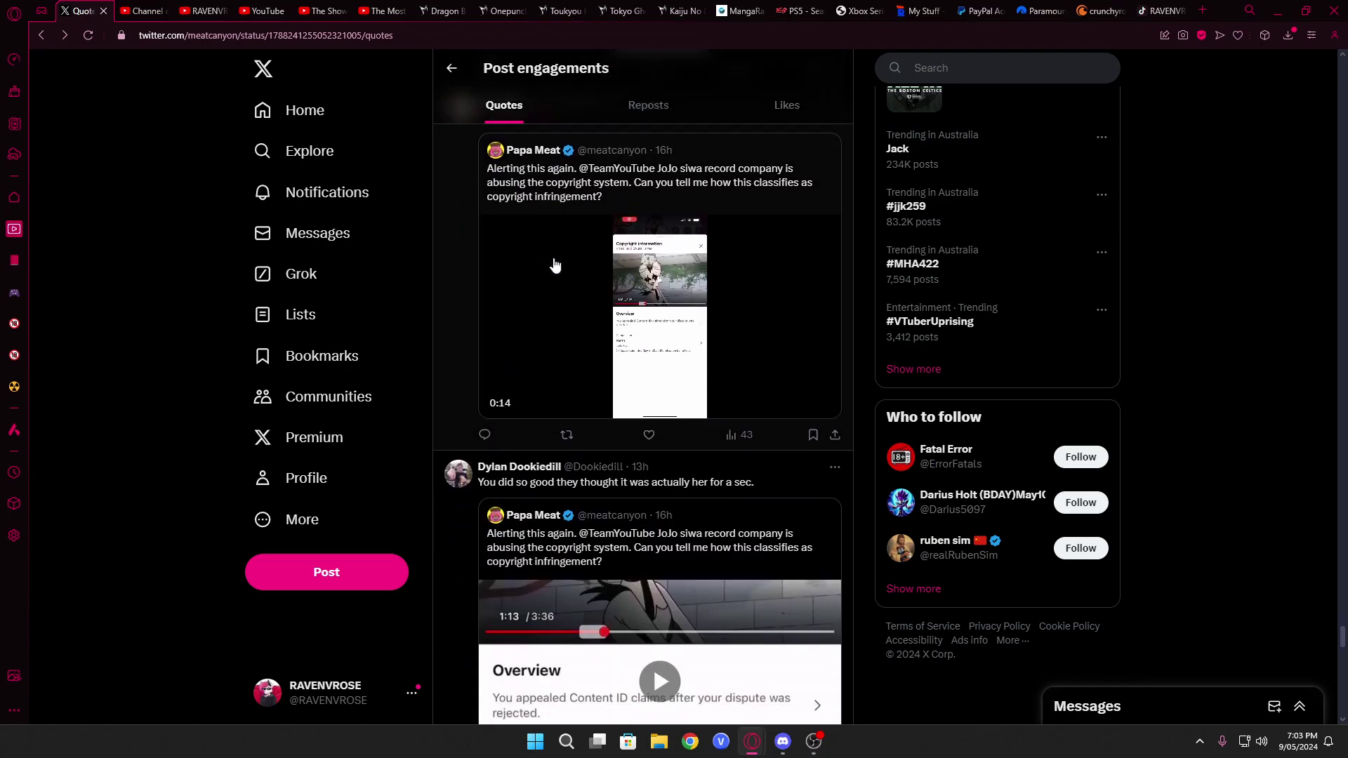
scroll(555, 267, "down", 1)
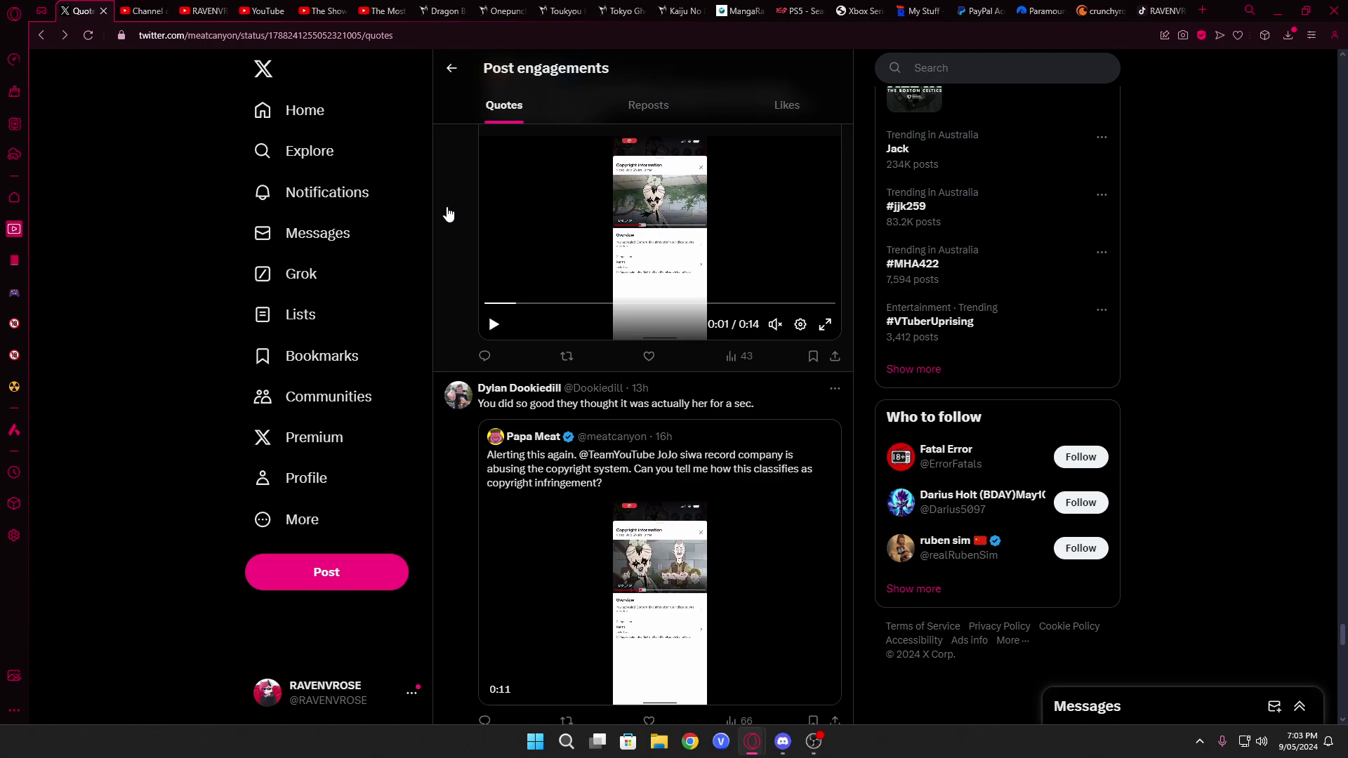
scroll(447, 214, "down", 1)
scroll(452, 219, "down", 4)
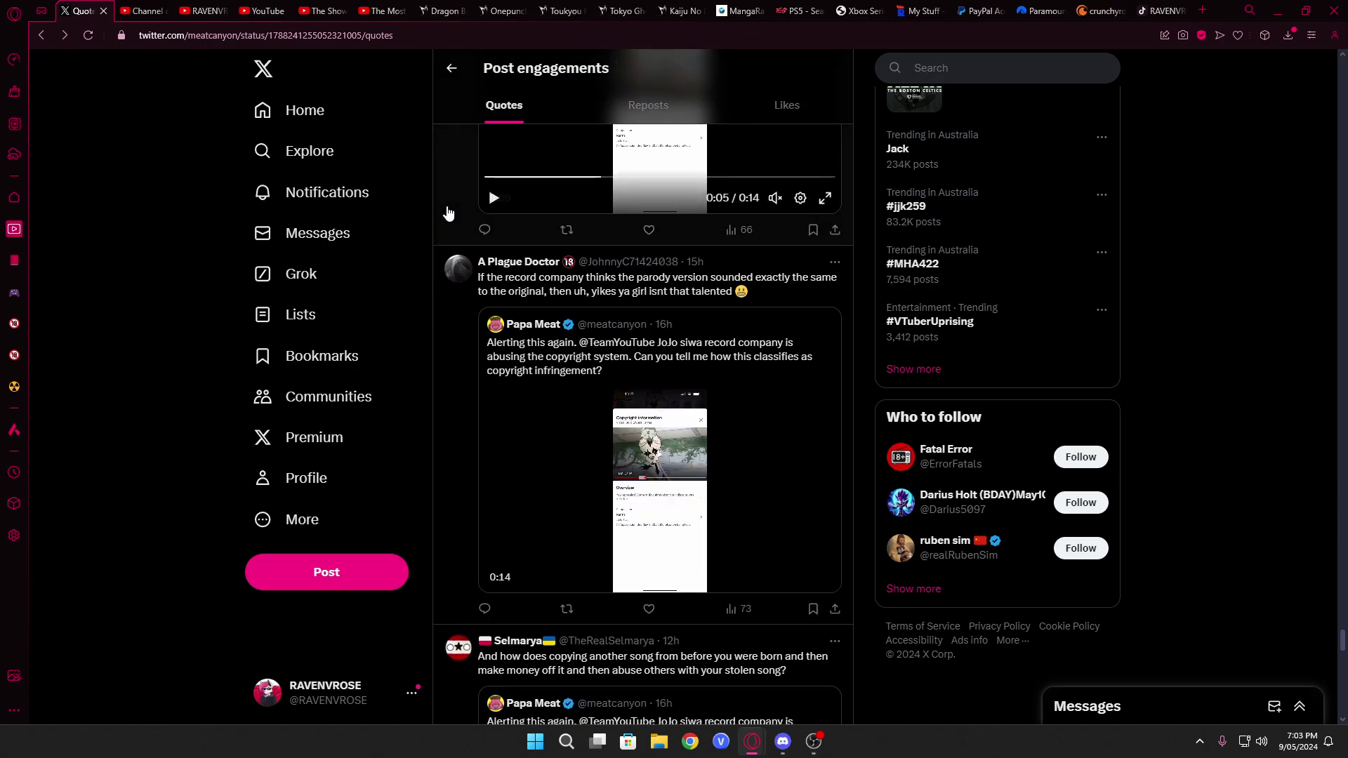
scroll(453, 224, "down", 1)
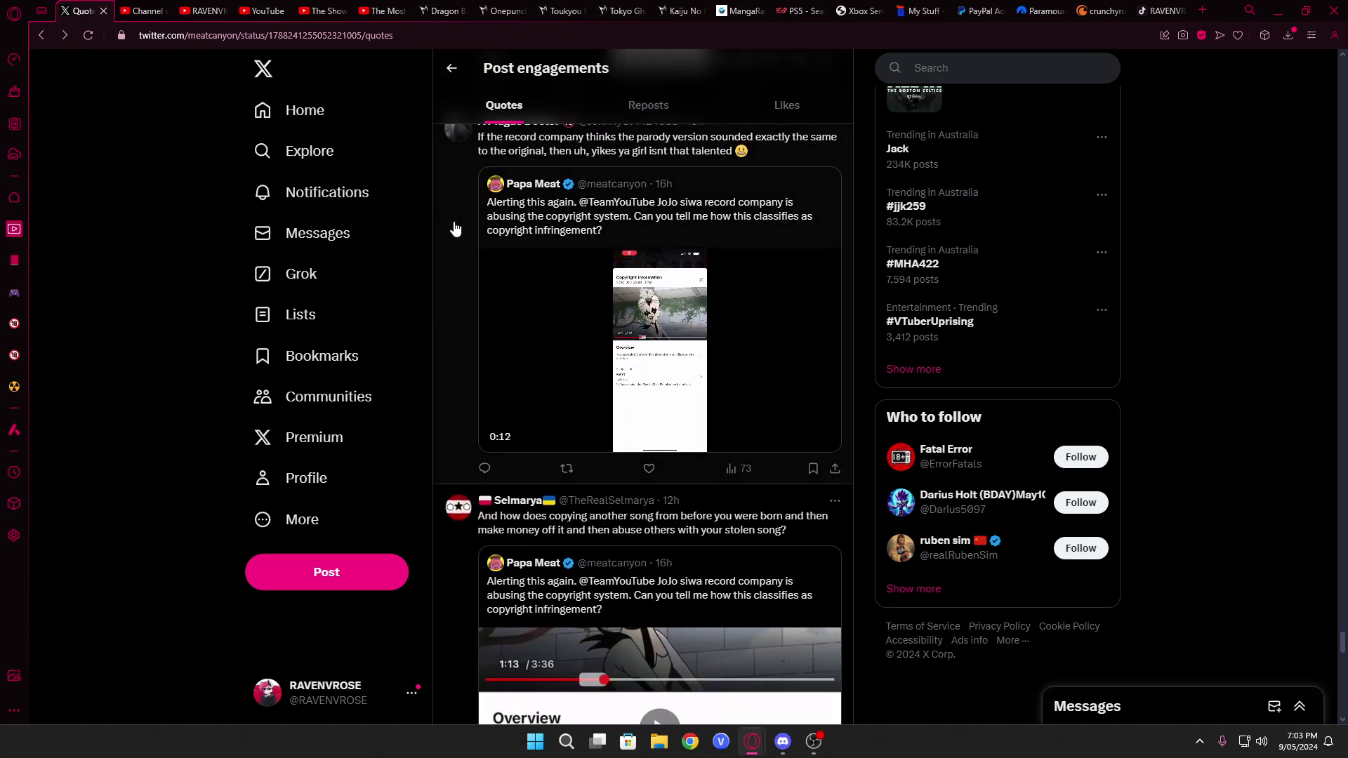
scroll(456, 232, "up", 1)
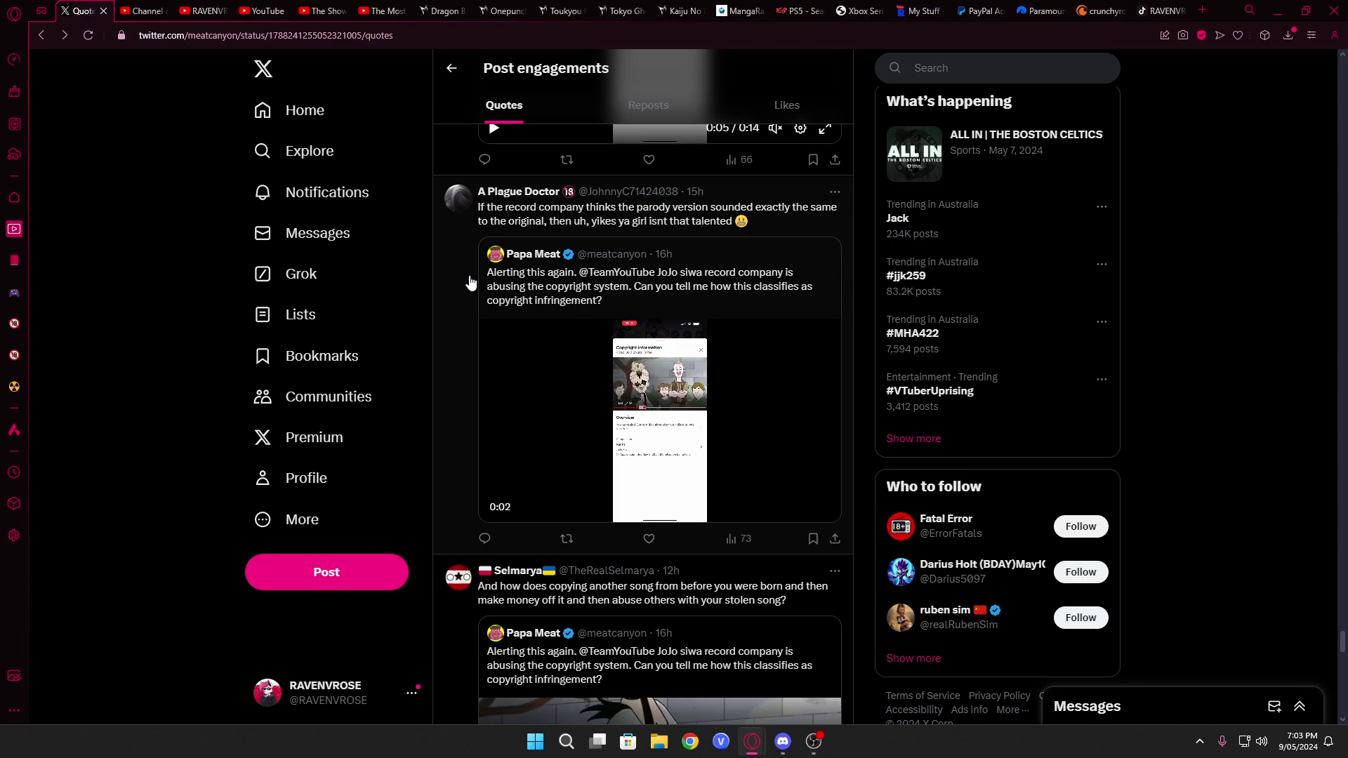
scroll(470, 283, "down", 2)
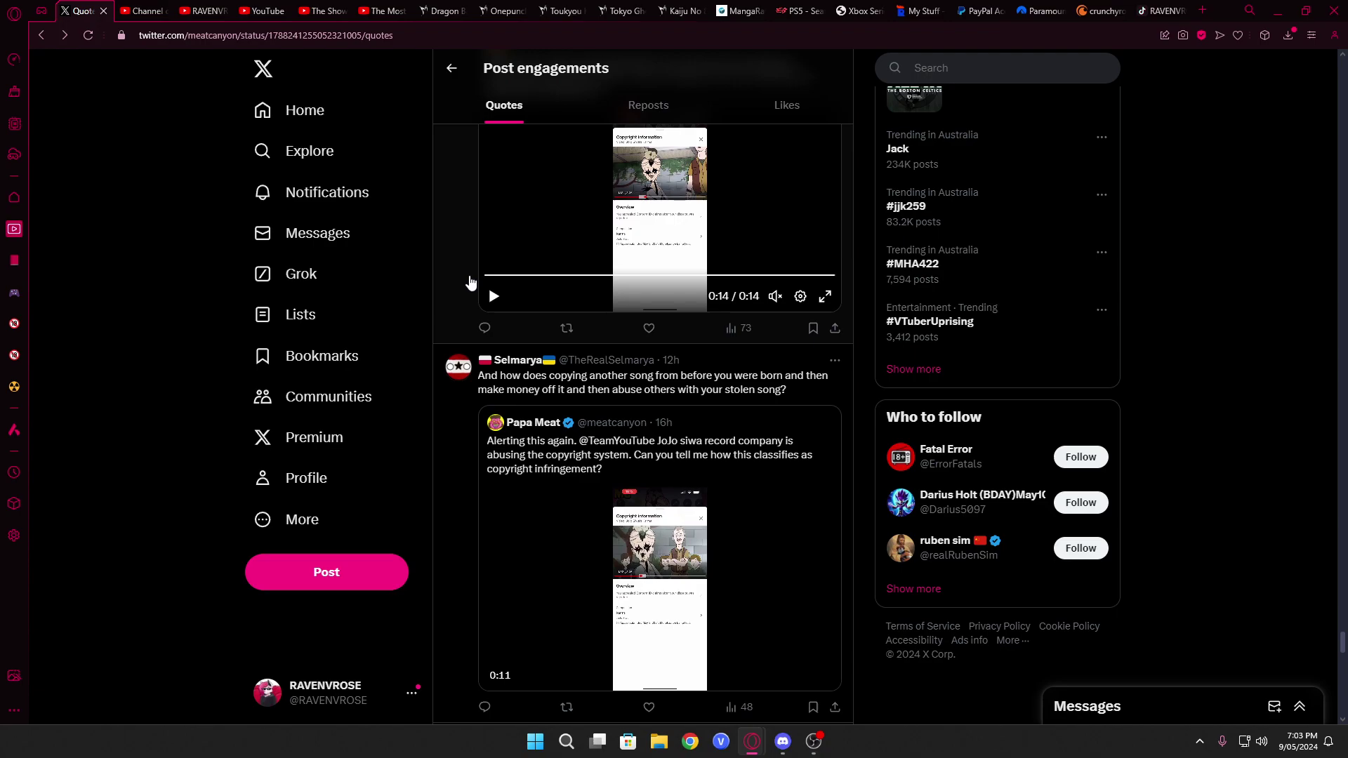
scroll(470, 282, "down", 2)
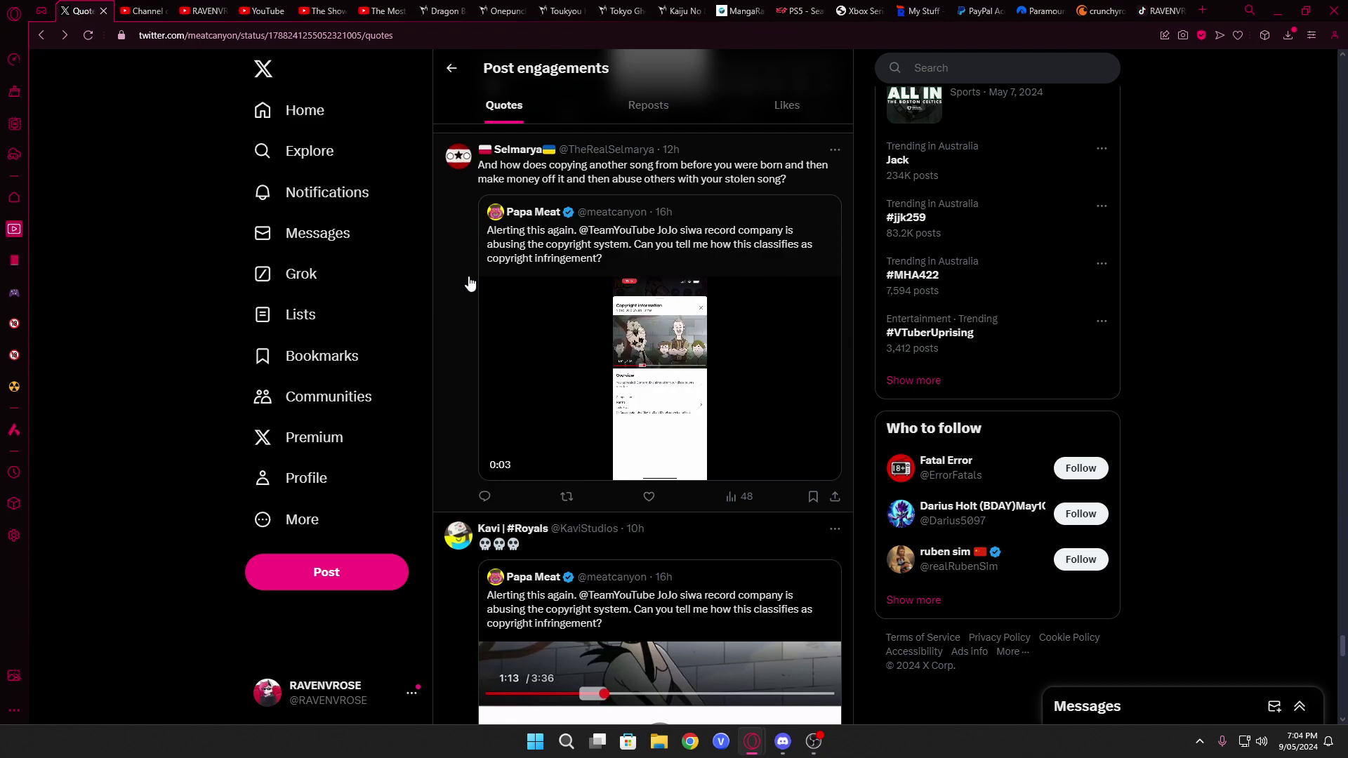
scroll(471, 285, "down", 3)
scroll(470, 283, "down", 1)
scroll(464, 280, "down", 3)
scroll(458, 273, "down", 1)
scroll(457, 274, "down", 2)
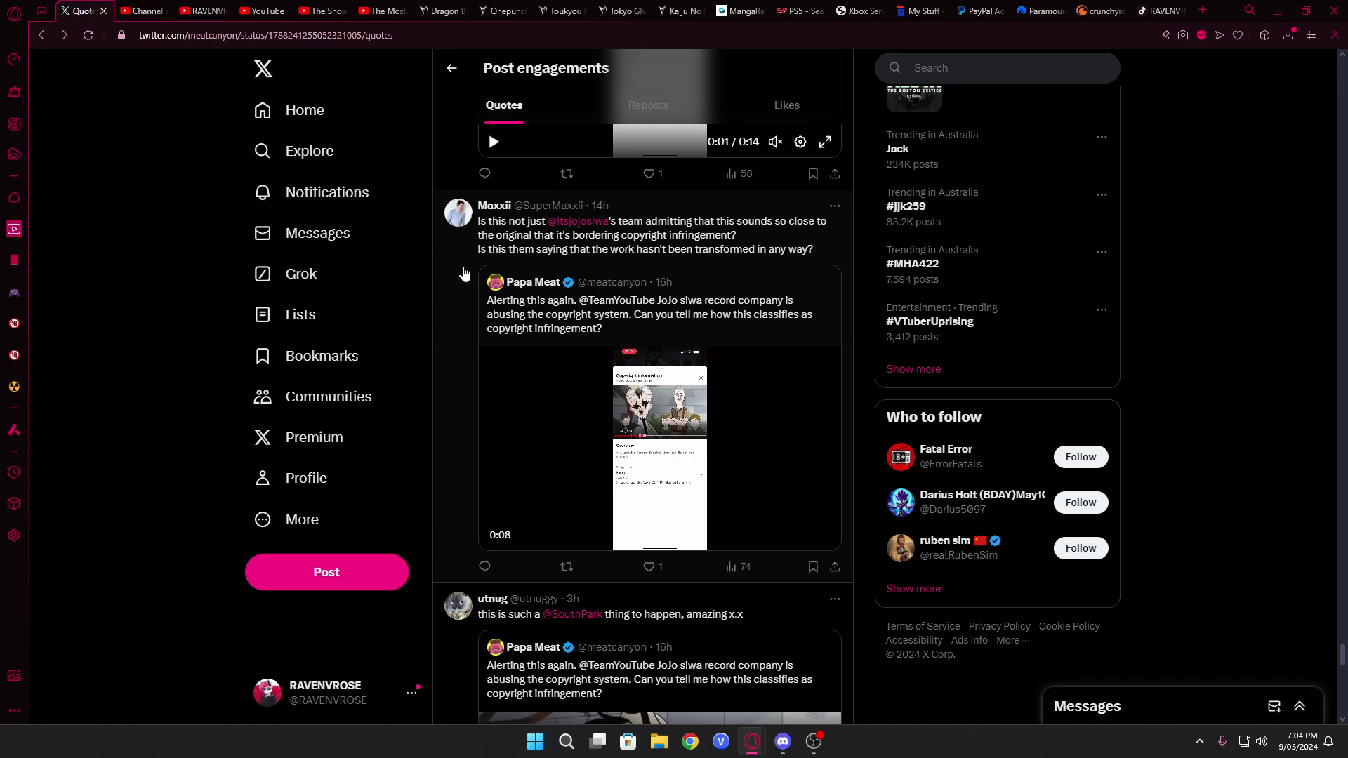
scroll(463, 274, "down", 2)
scroll(465, 276, "down", 1)
scroll(468, 278, "down", 1)
scroll(469, 281, "down", 1)
scroll(470, 281, "down", 2)
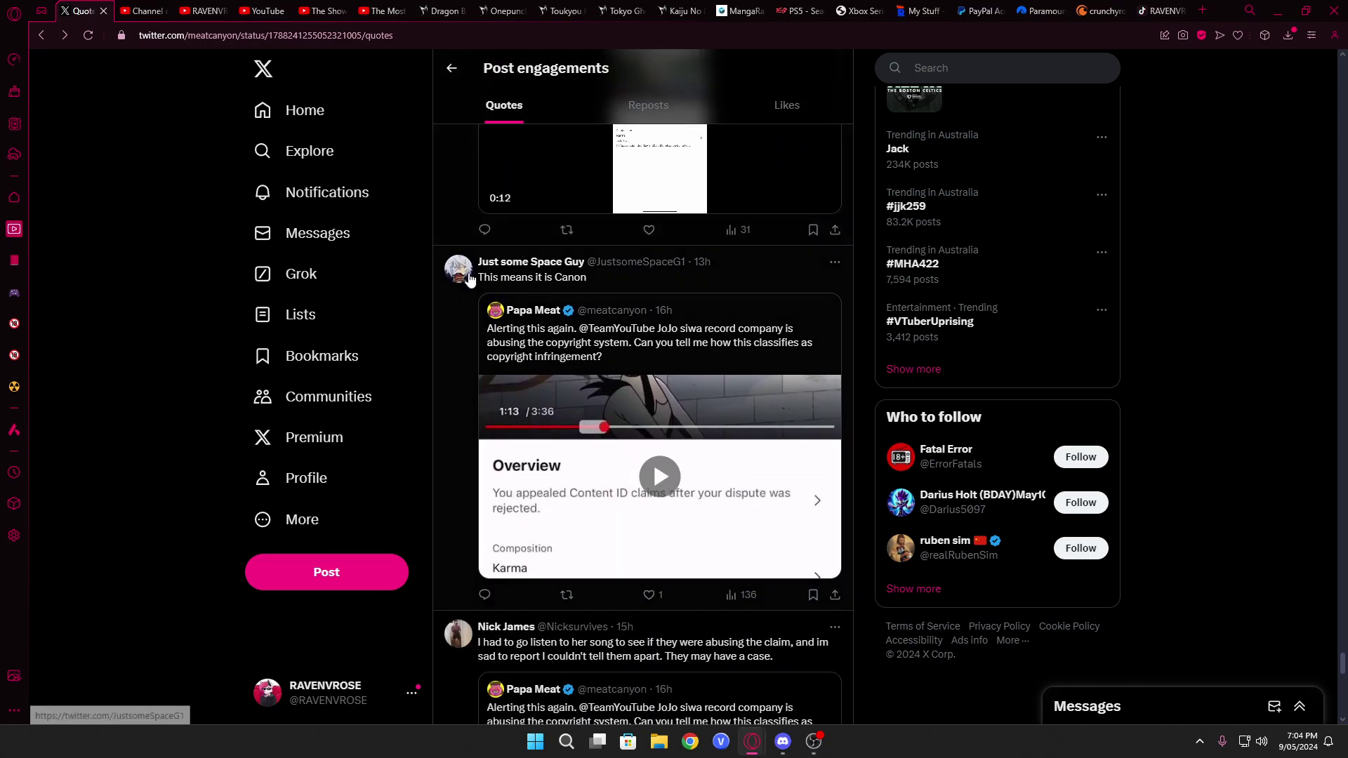
scroll(466, 305, "down", 2)
scroll(461, 314, "down", 2)
scroll(460, 315, "up", 5)
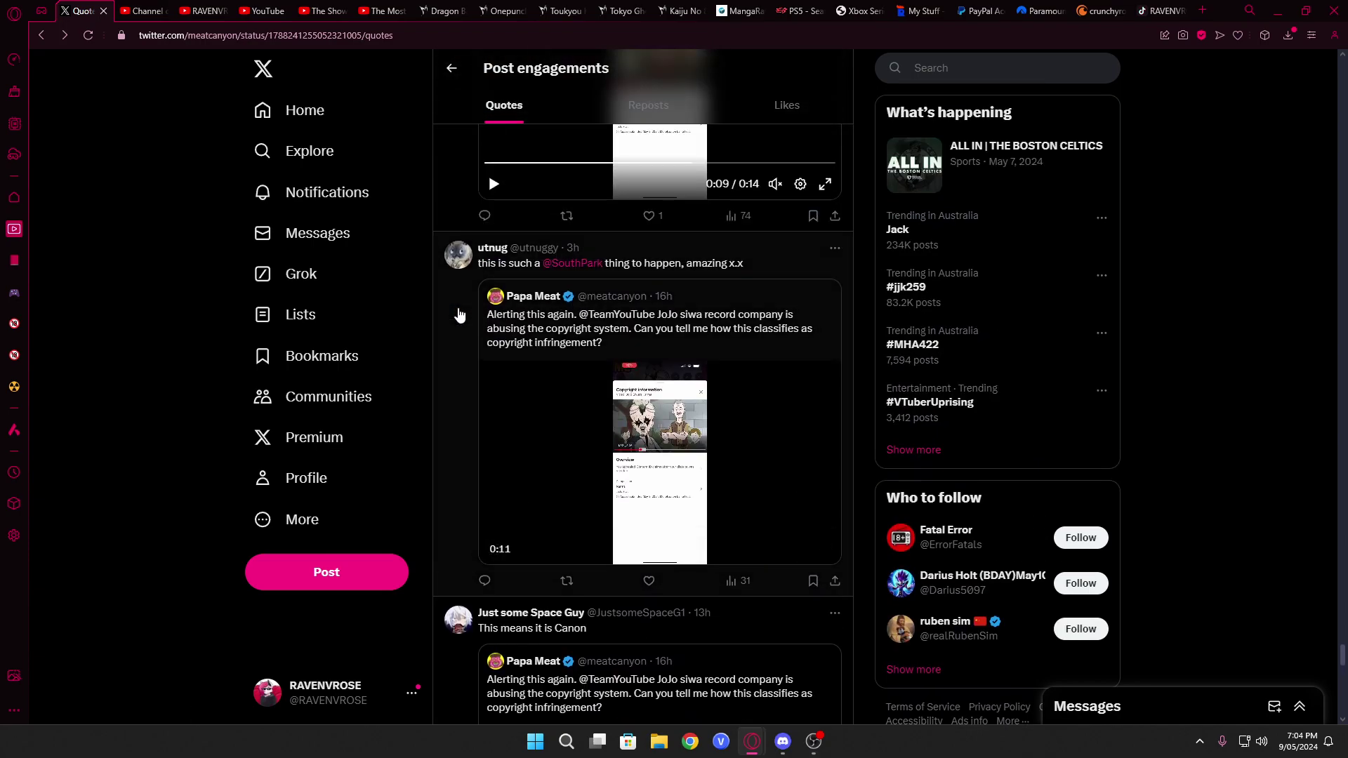
scroll(460, 316, "down", 2)
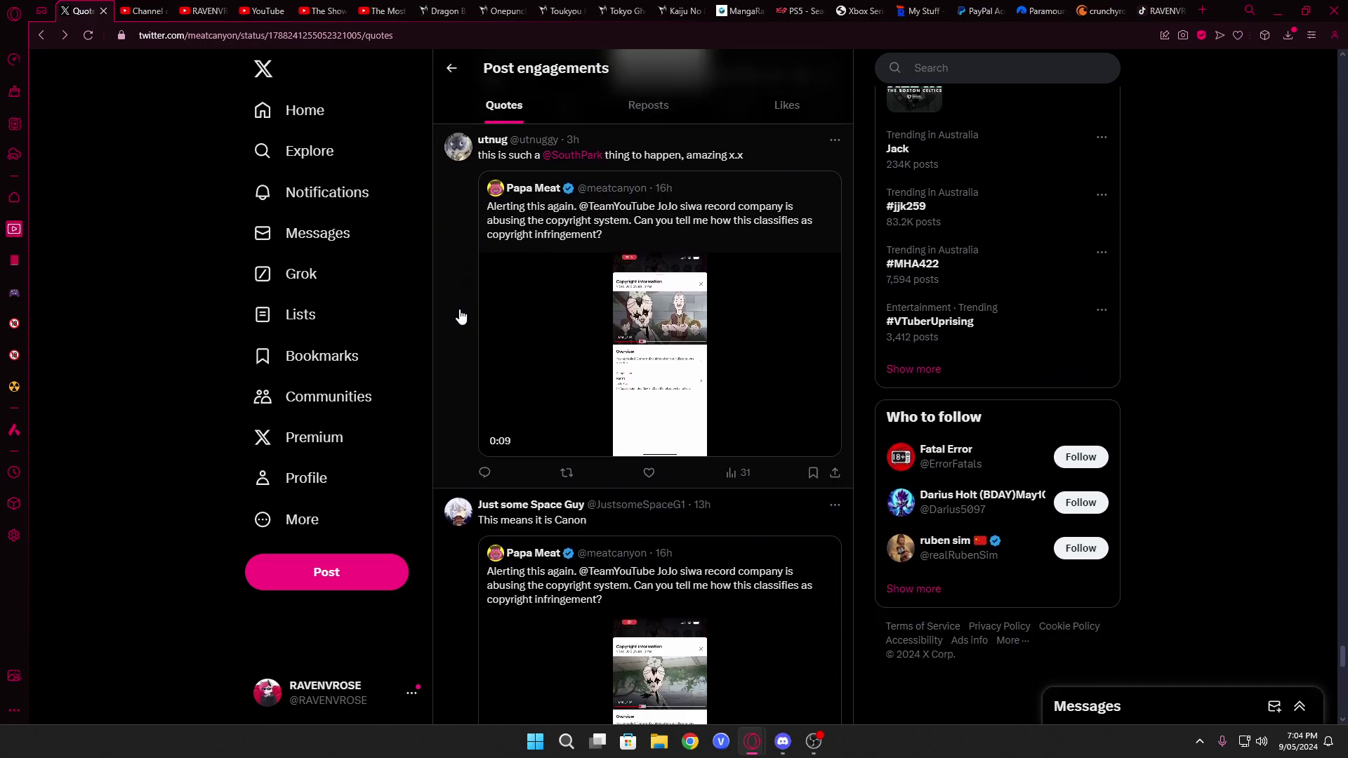
scroll(460, 317, "down", 2)
scroll(460, 319, "down", 1)
scroll(458, 318, "down", 2)
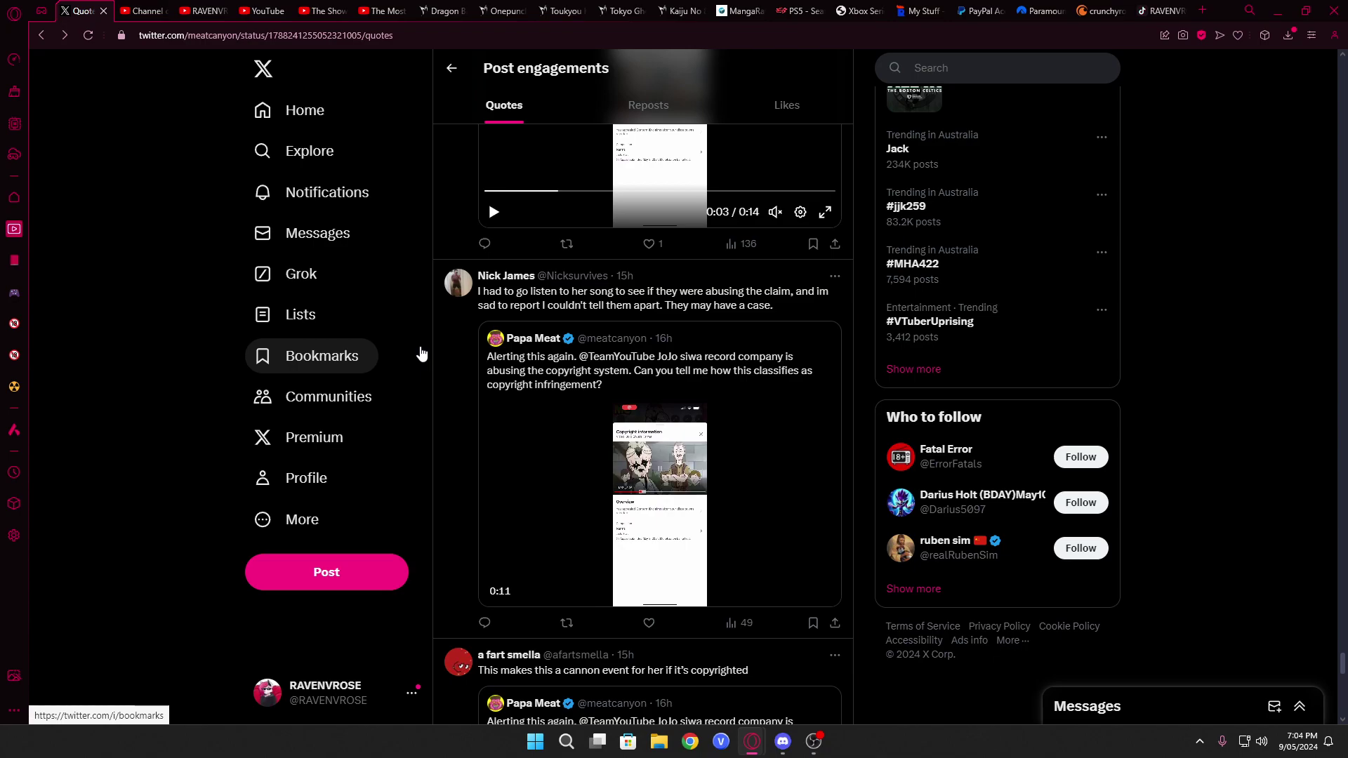
scroll(422, 354, "down", 3)
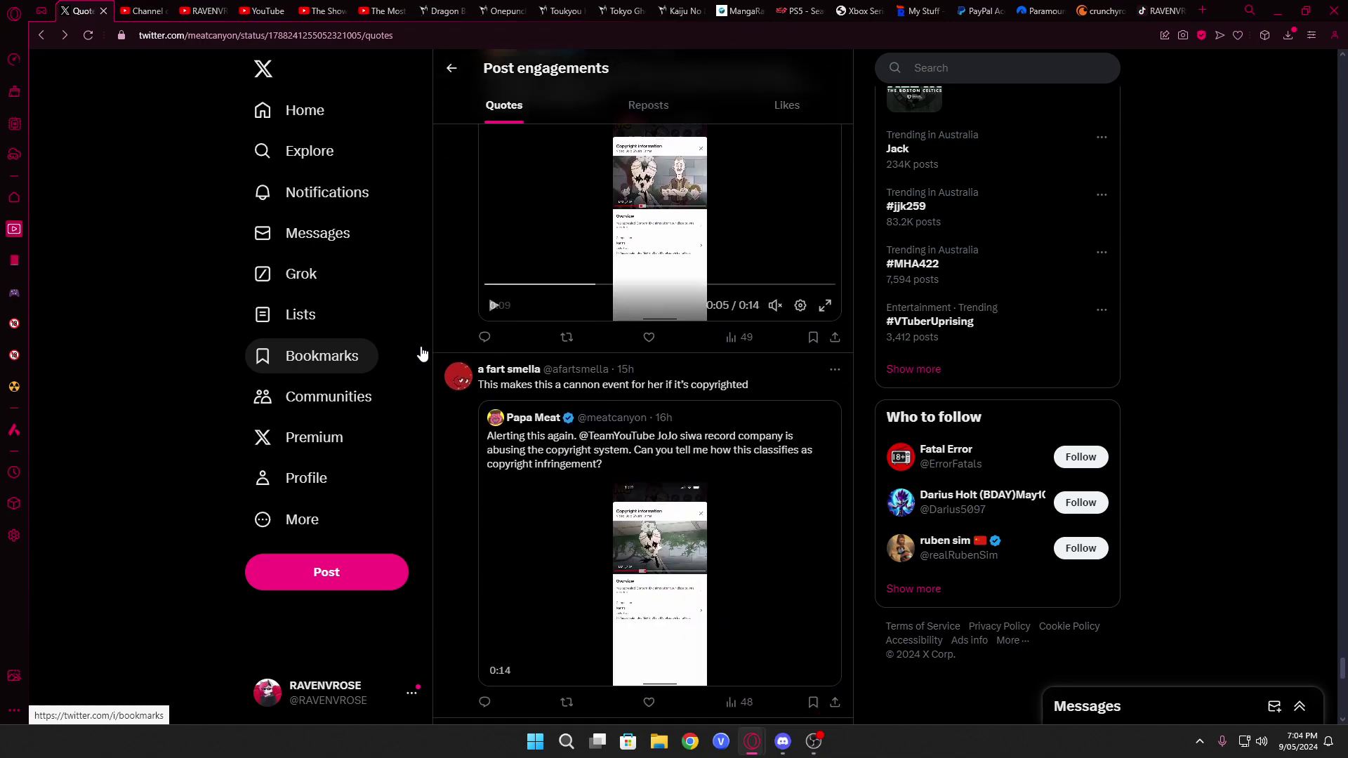
scroll(422, 355, "down", 2)
scroll(422, 354, "down", 1)
scroll(421, 354, "down", 2)
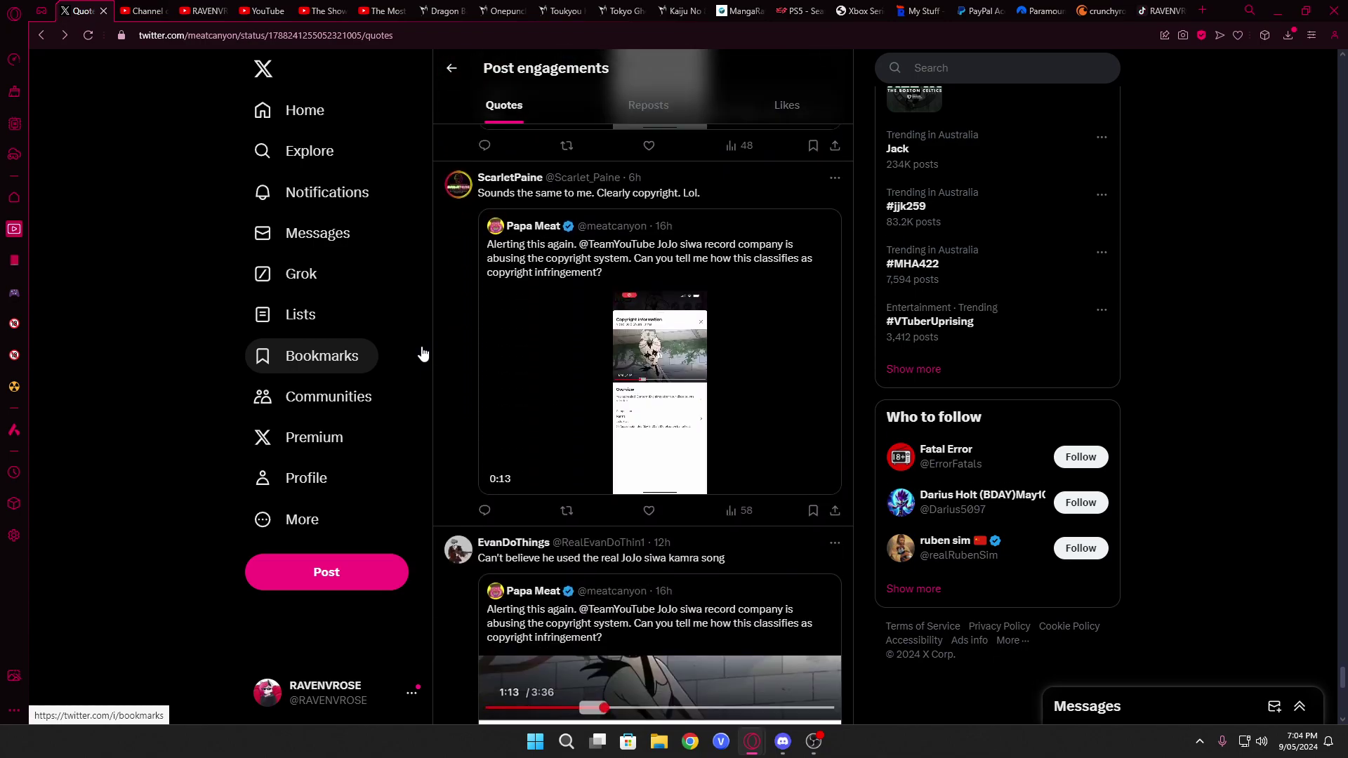
scroll(422, 355, "down", 1)
scroll(421, 354, "down", 1)
scroll(422, 352, "down", 1)
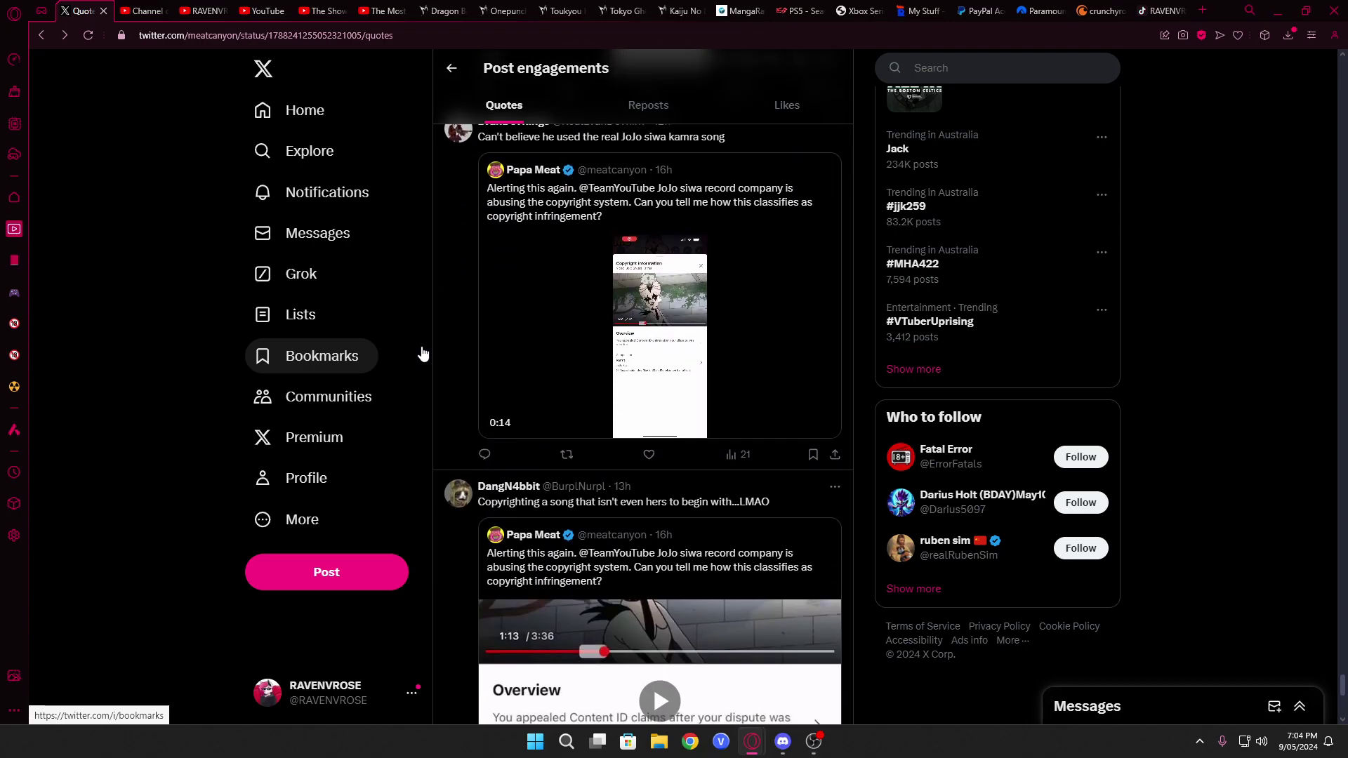
scroll(439, 367, "down", 1)
scroll(440, 367, "down", 1)
scroll(440, 367, "down", 1)
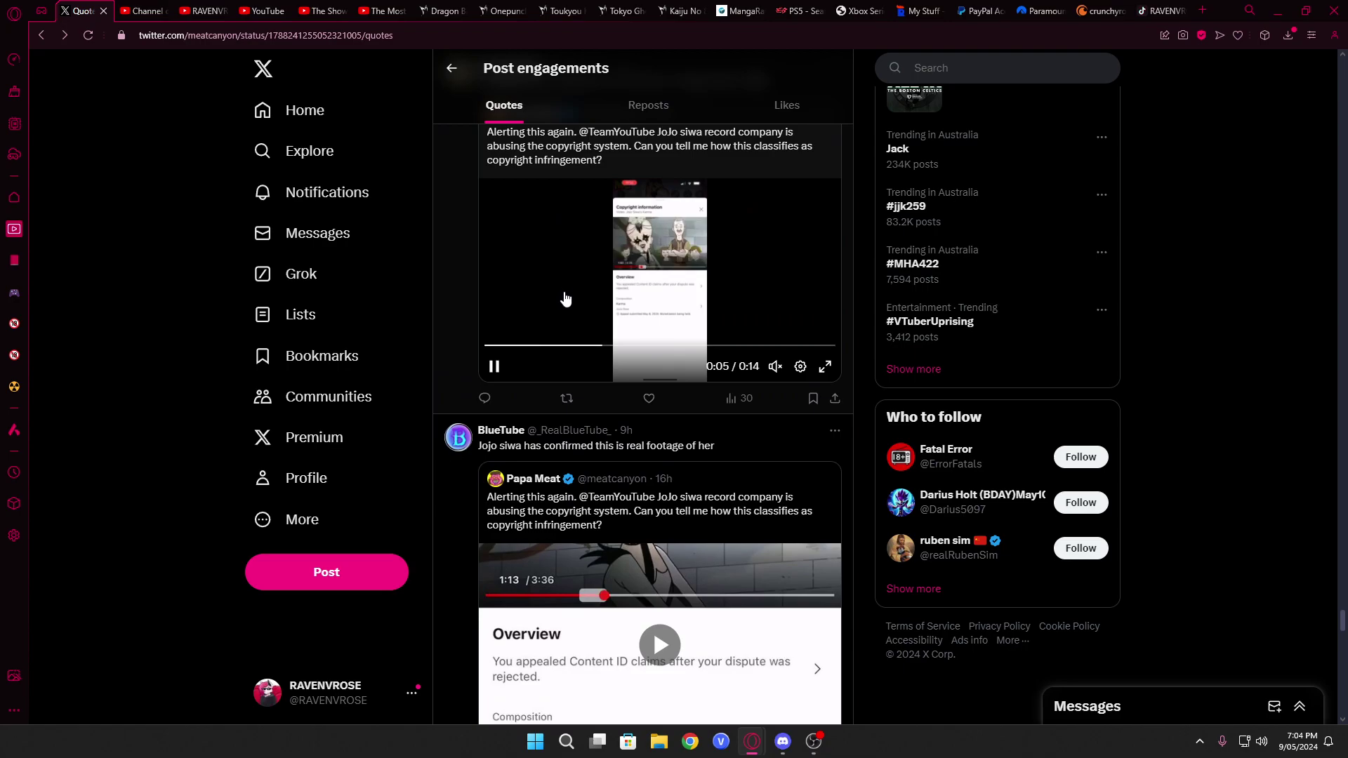
scroll(470, 303, "down", 2)
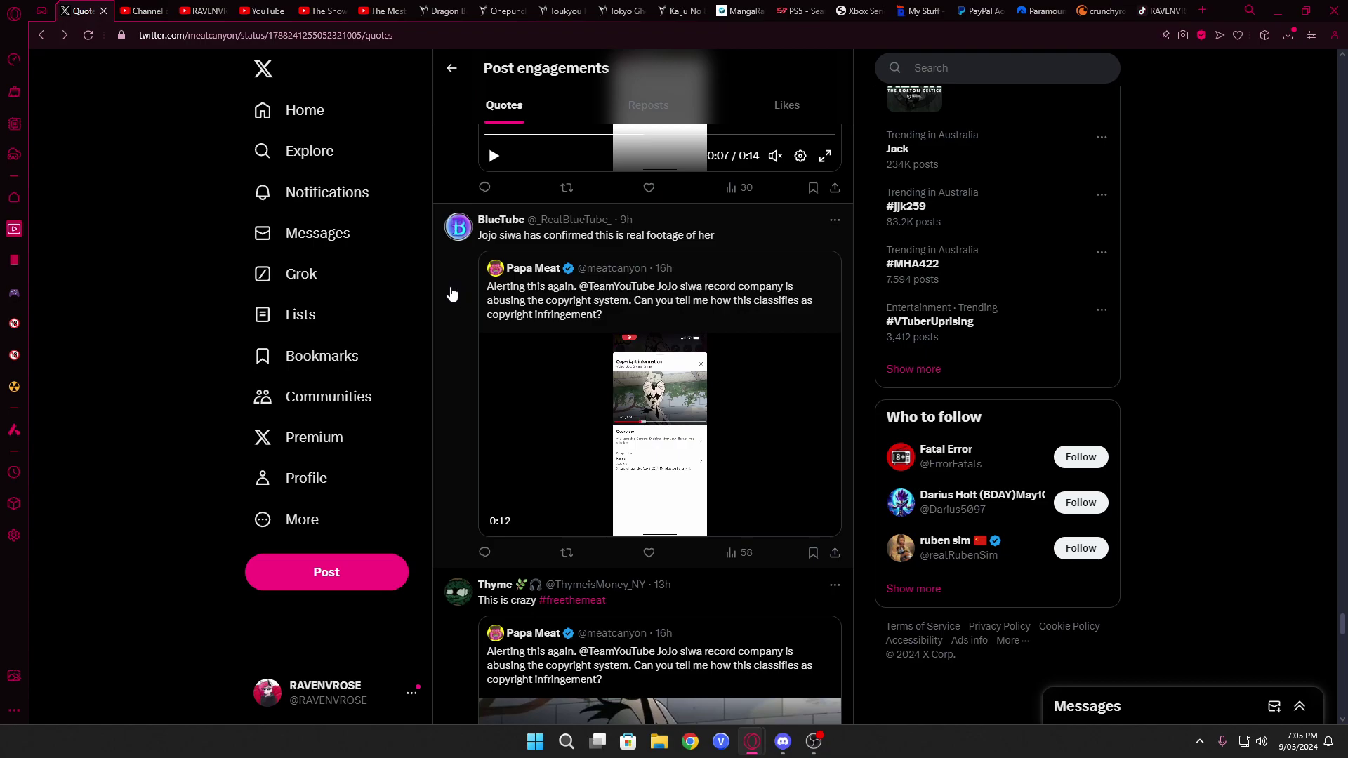
scroll(450, 294, "down", 1)
scroll(451, 294, "down", 3)
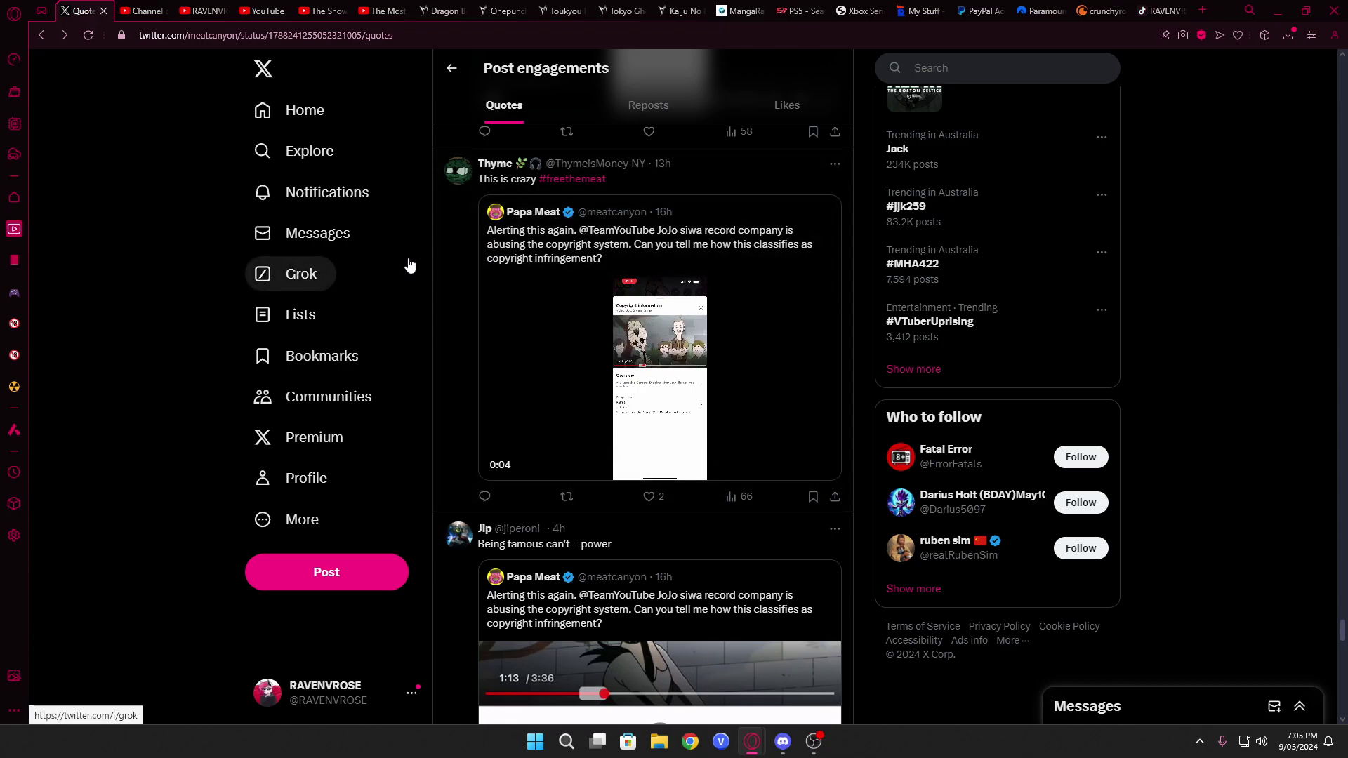
scroll(414, 269, "down", 1)
scroll(442, 276, "down", 1)
scroll(451, 280, "down", 2)
scroll(453, 278, "down", 1)
scroll(454, 278, "down", 1)
scroll(447, 277, "down", 2)
scroll(451, 276, "up", 2)
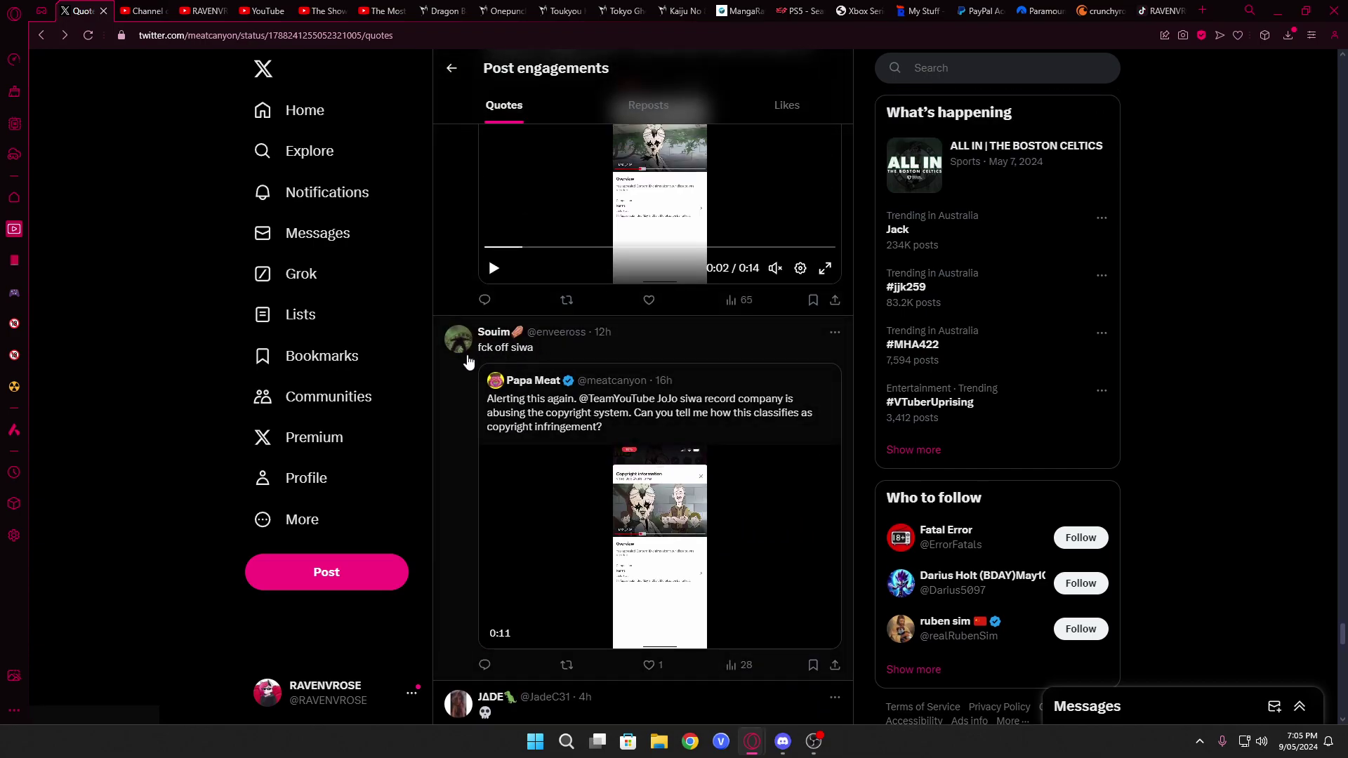